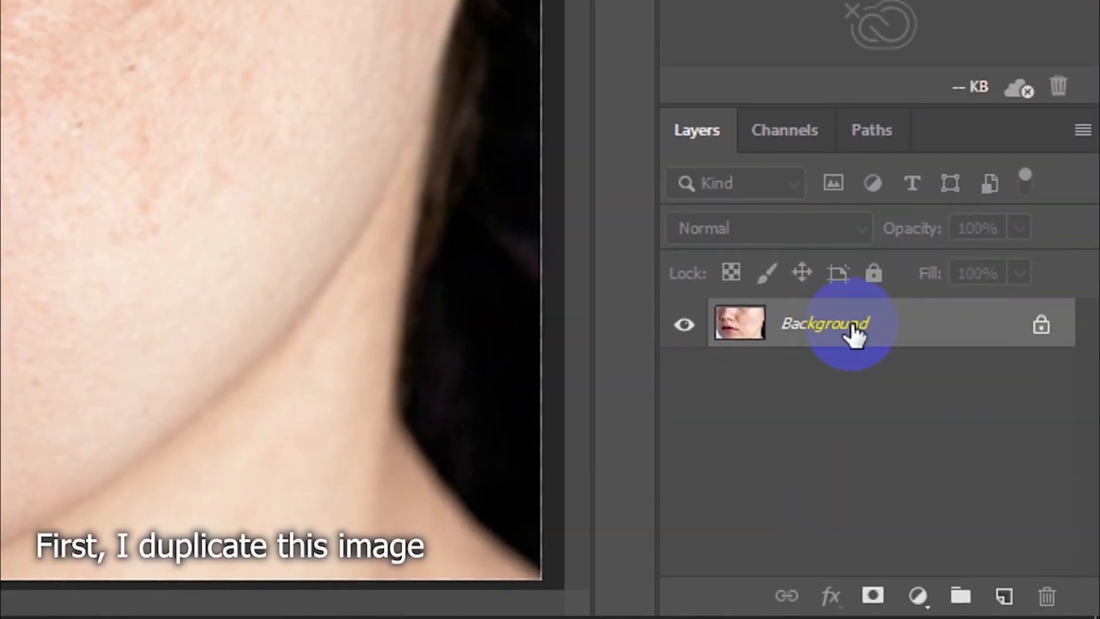
Duplicate the Background layer as Background copy and duplicate that copy once more
{"action": "right_click", "coordinate": [854, 330]}
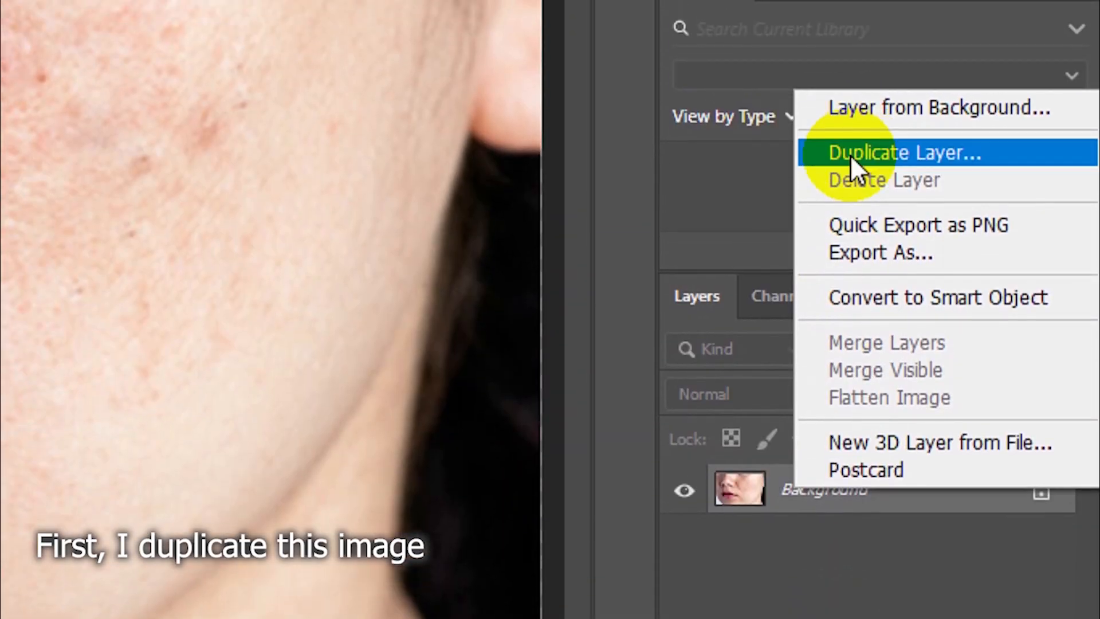
{"action": "left_click", "coordinate": [965, 155]}
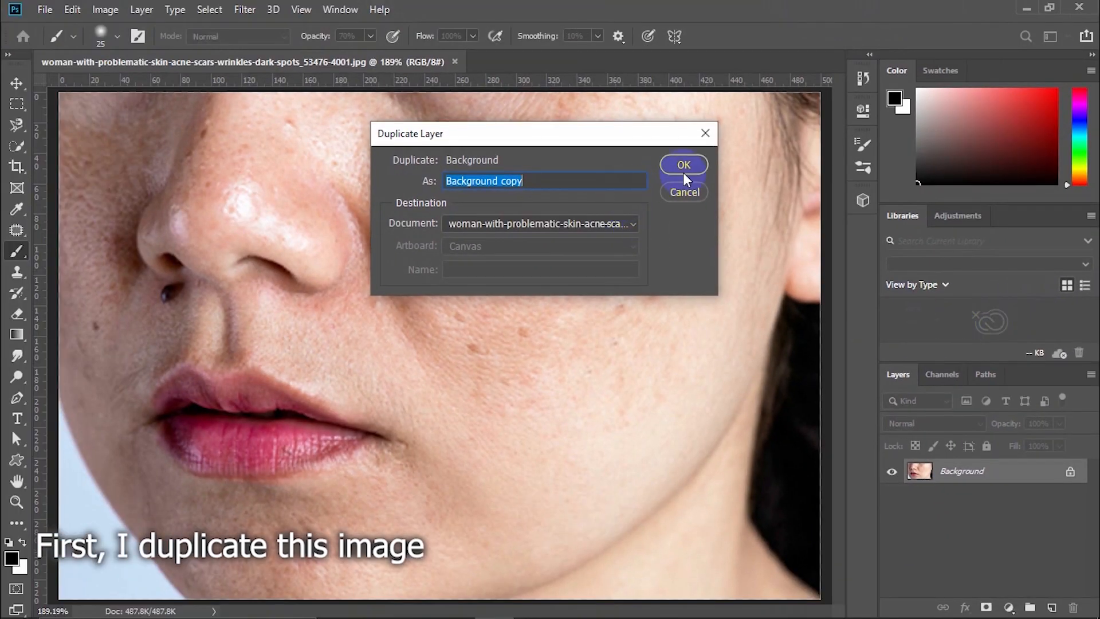
{"action": "left_click", "coordinate": [685, 166]}
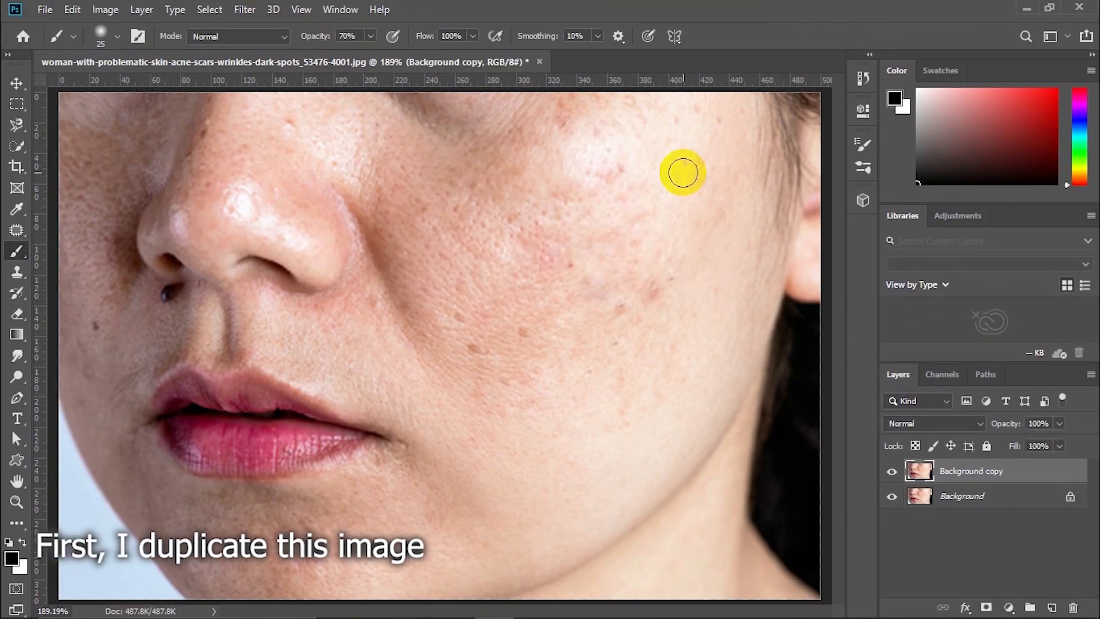
{"action": "left_click", "coordinate": [972, 472]}
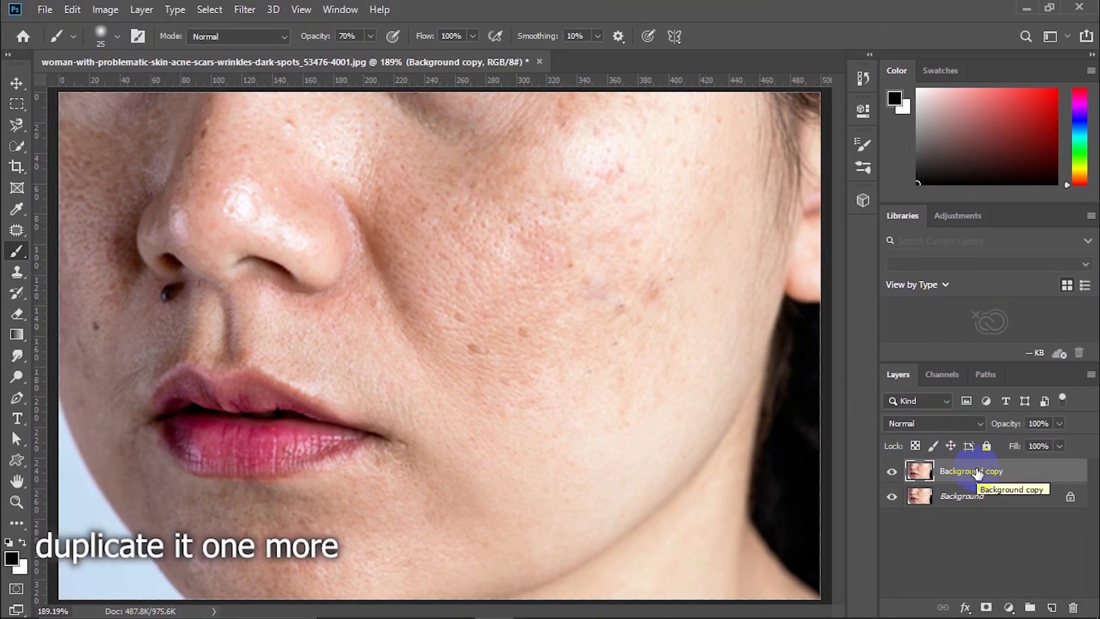
{"action": "right_click", "coordinate": [976, 469]}
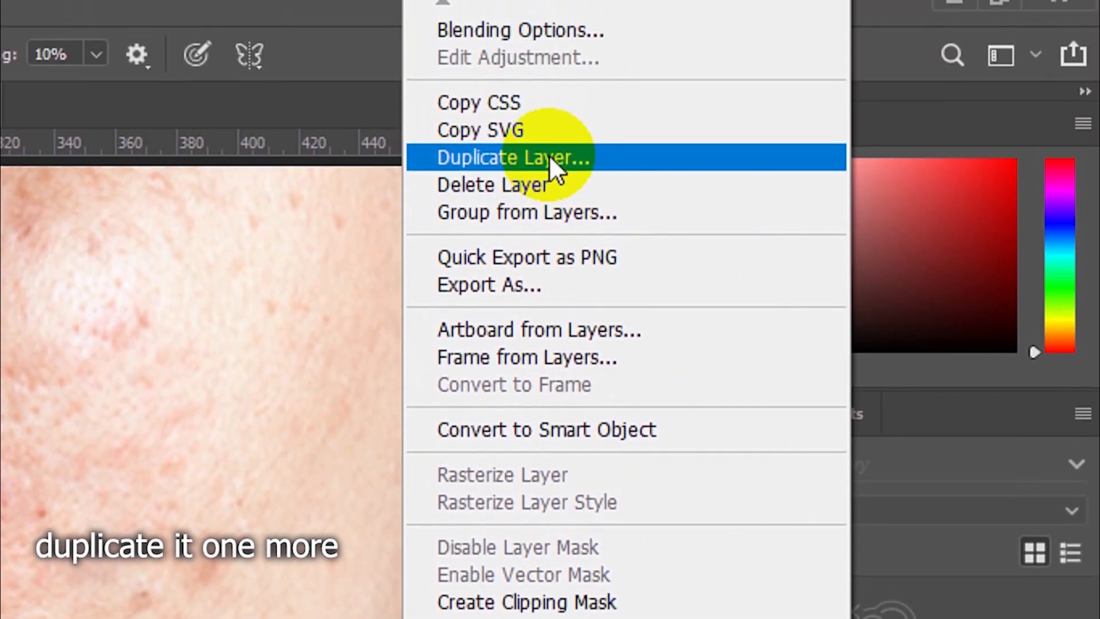
{"action": "left_click", "coordinate": [549, 155]}
{"action": "left_click", "coordinate": [273, 317]}
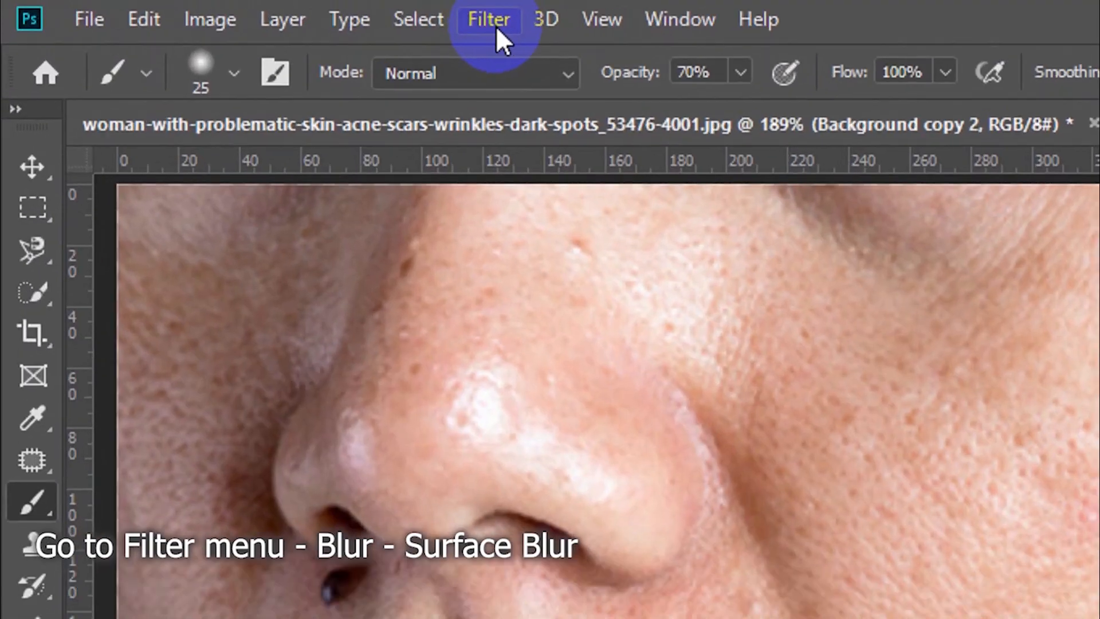
Apply a Surface Blur to the topmost layer with a radius of 30 pixels and a threshold of 40 levels
{"action": "left_click", "coordinate": [249, 22]}
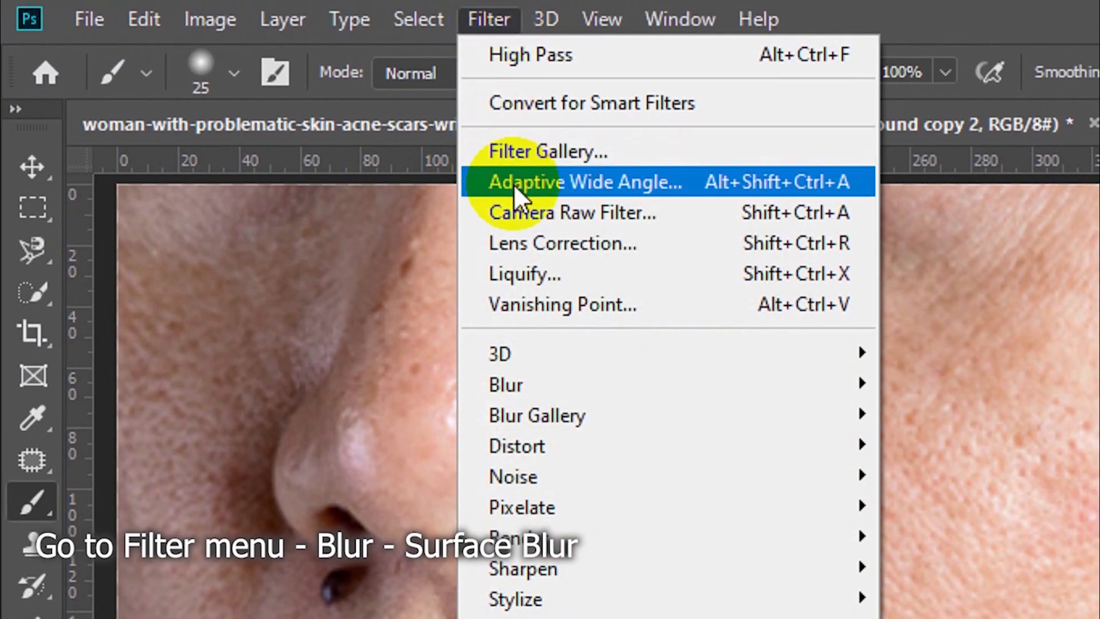
{"action": "mouse_move", "coordinate": [538, 386]}
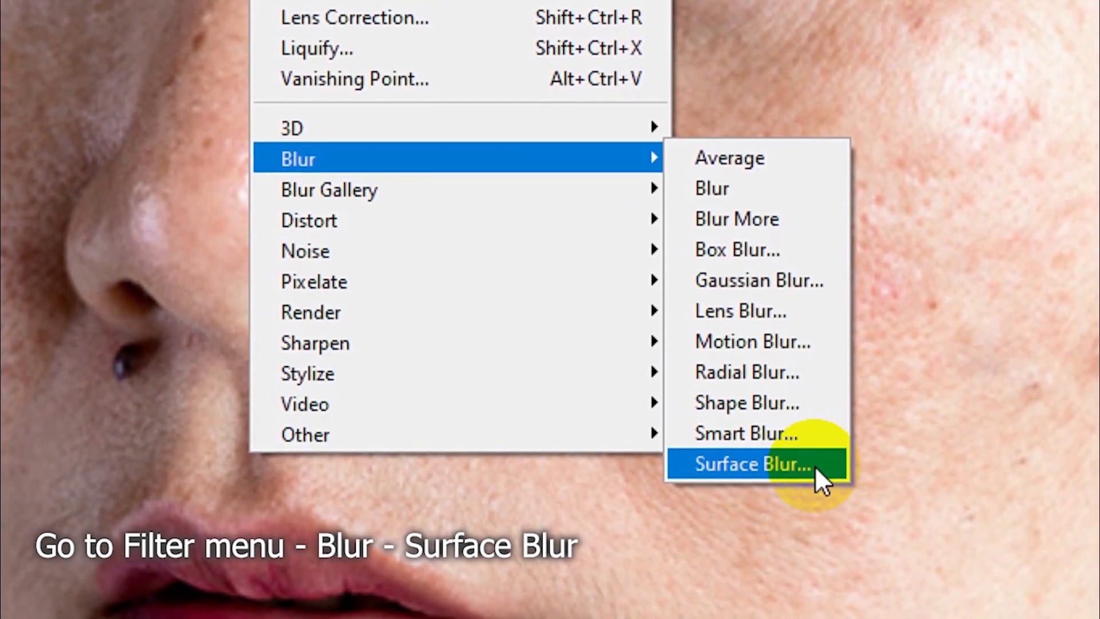
{"action": "left_click", "coordinate": [815, 464]}
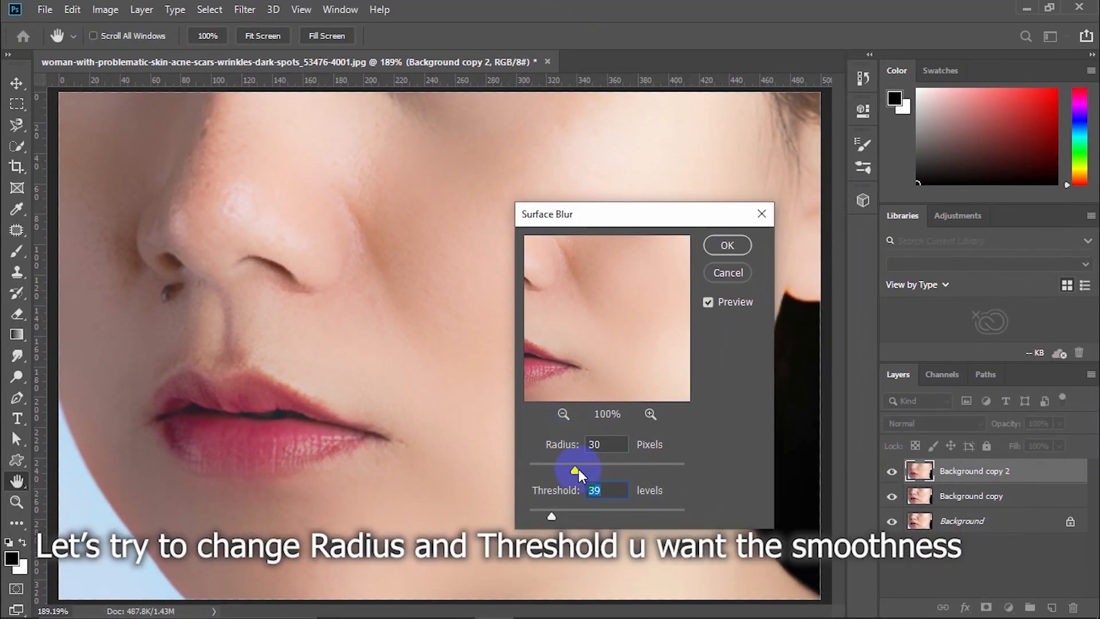
{"action": "left_click_drag", "start_coordinate": [577, 470], "coordinate": [562, 467]}
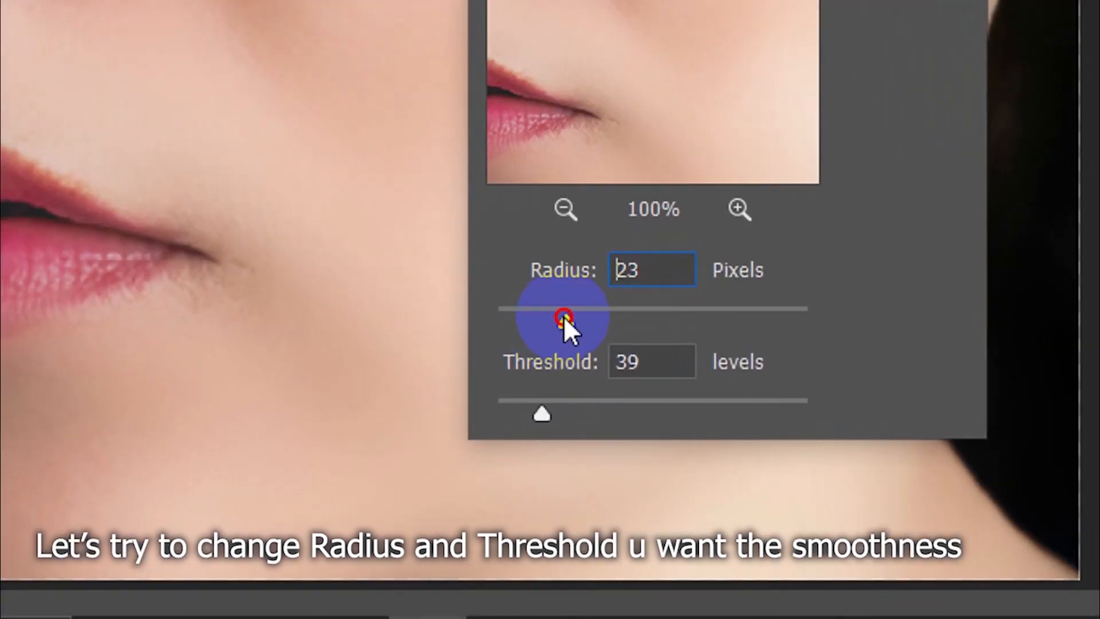
{"action": "left_click_drag", "start_coordinate": [563, 315], "coordinate": [589, 319]}
{"action": "left_click_drag", "start_coordinate": [541, 416], "coordinate": [526, 416]}
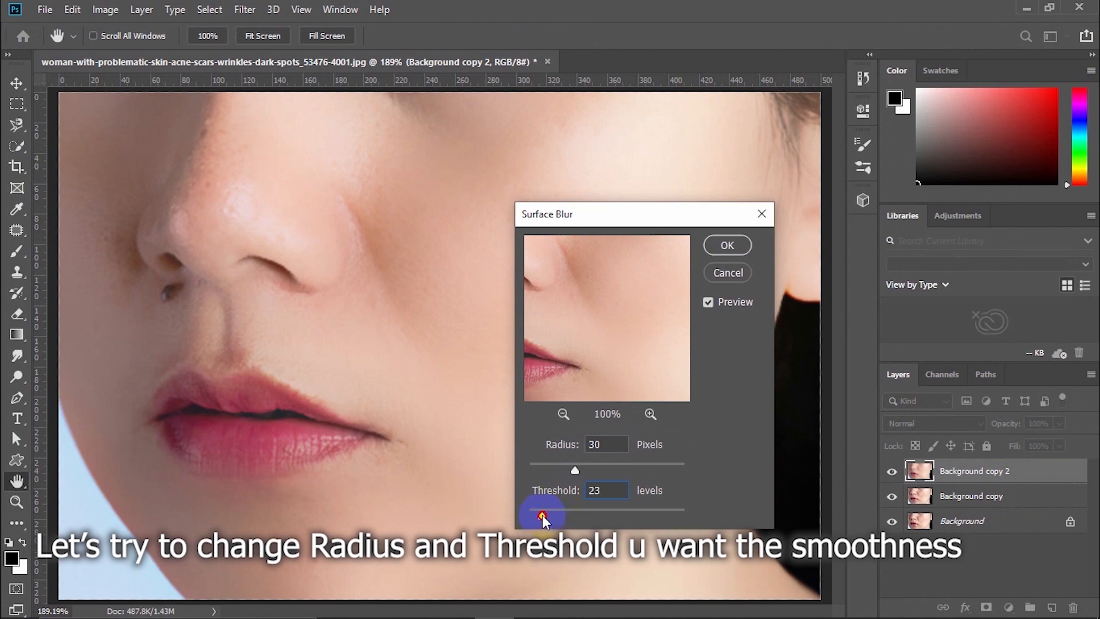
{"action": "mouse_move", "coordinate": [542, 516]}
{"action": "left_mouse_down"}
{"action": "mouse_move", "coordinate": [573, 513]}
{"action": "mouse_move", "coordinate": [552, 515]}
{"action": "left_mouse_up"}
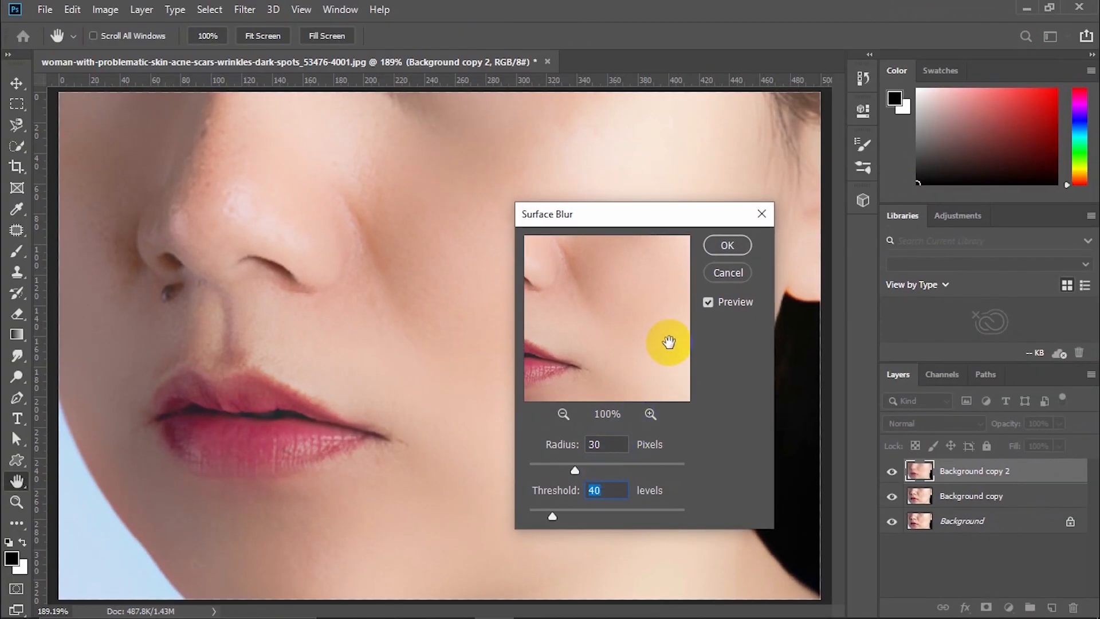
{"action": "left_click", "coordinate": [727, 246]}
Add a Hide All layer mask to the blurred Background copy 2 layer
{"action": "key", "text": "b"}
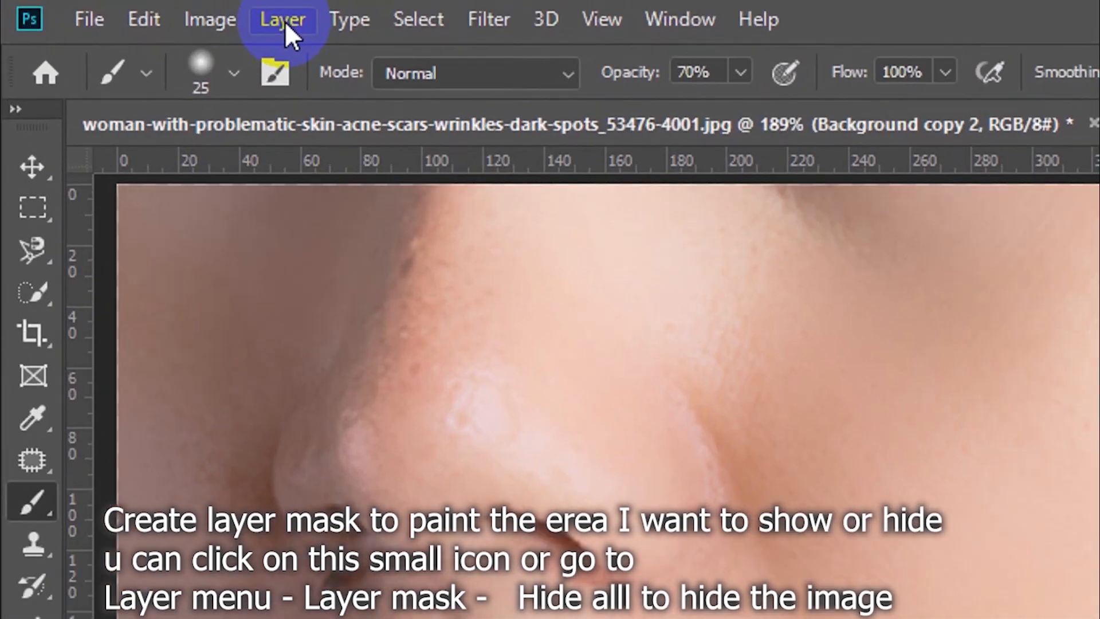
{"action": "left_click", "coordinate": [142, 11]}
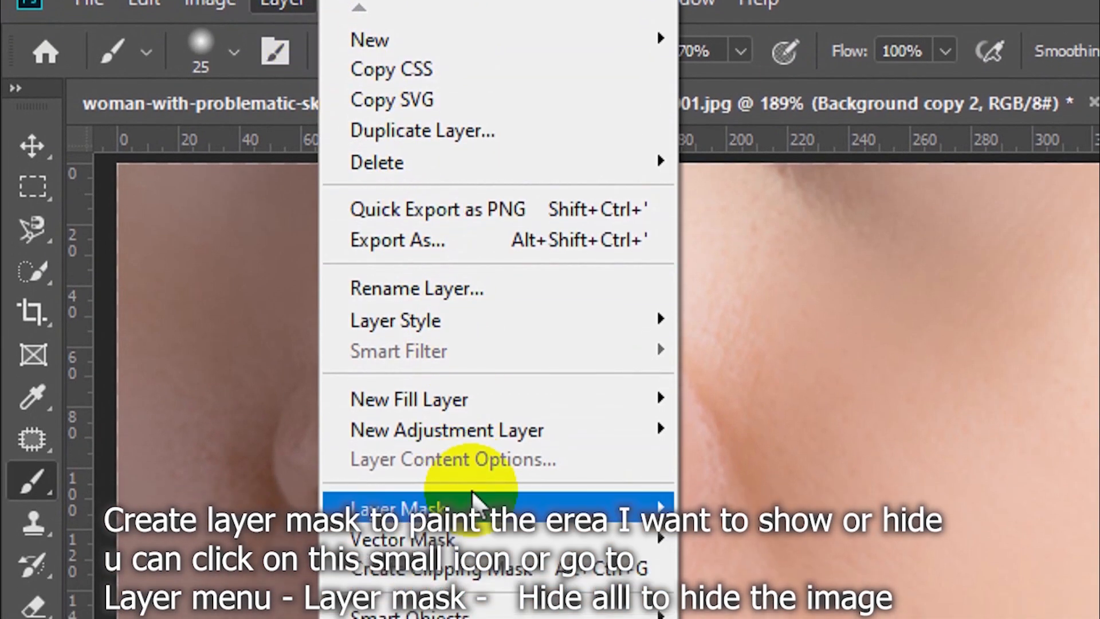
{"action": "mouse_move", "coordinate": [456, 531]}
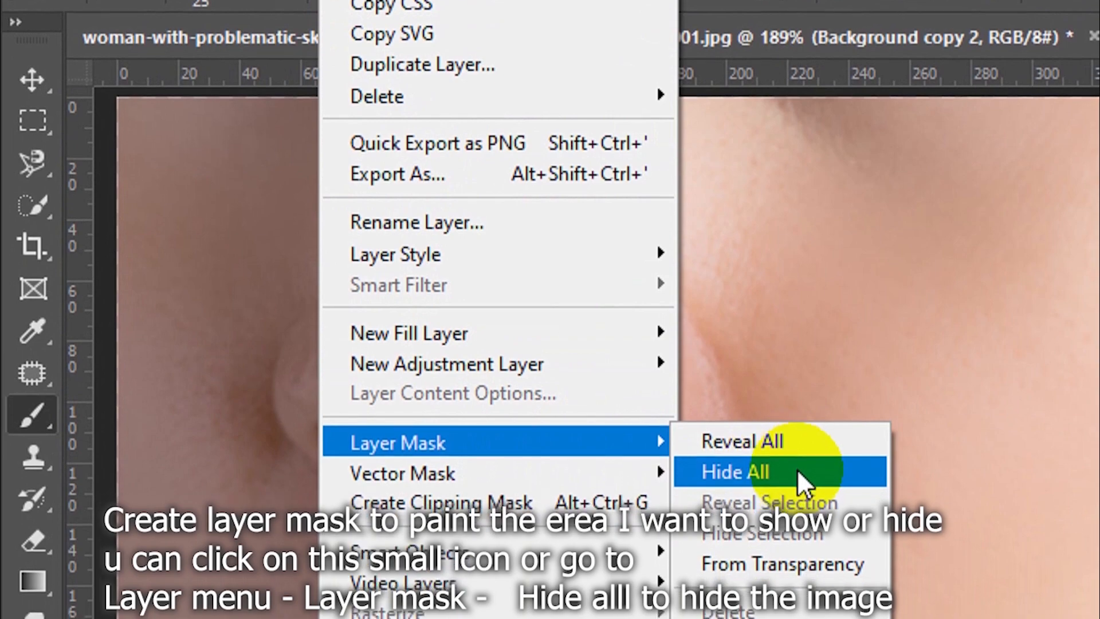
{"action": "left_click", "coordinate": [800, 464]}
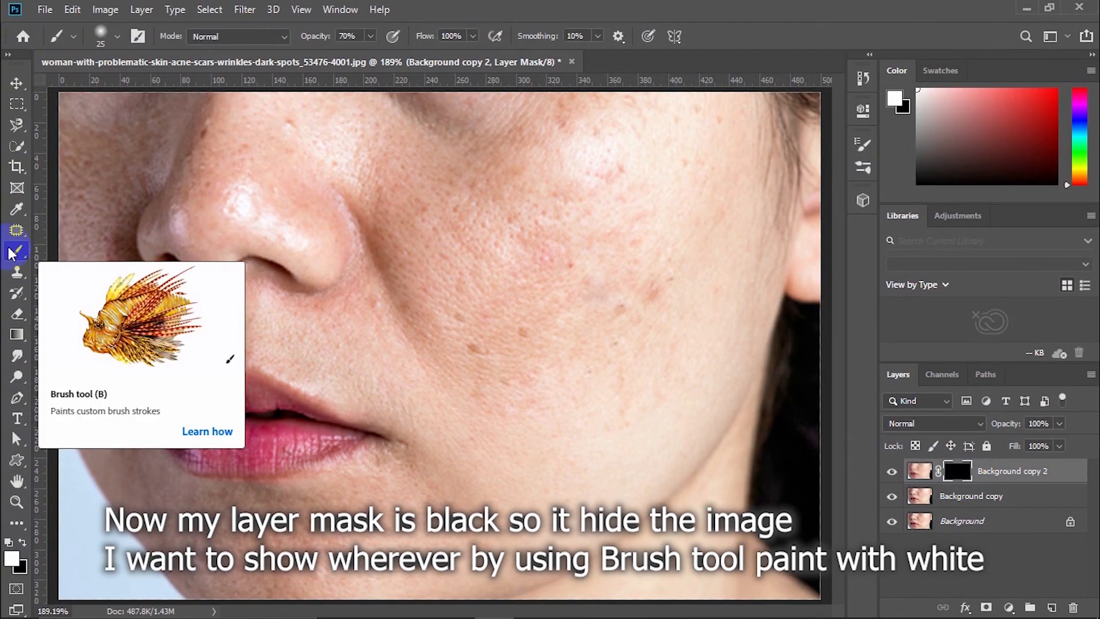
Set up a Soft Round brush at 97 px with white as the foreground colour
{"action": "left_click", "coordinate": [11, 251]}
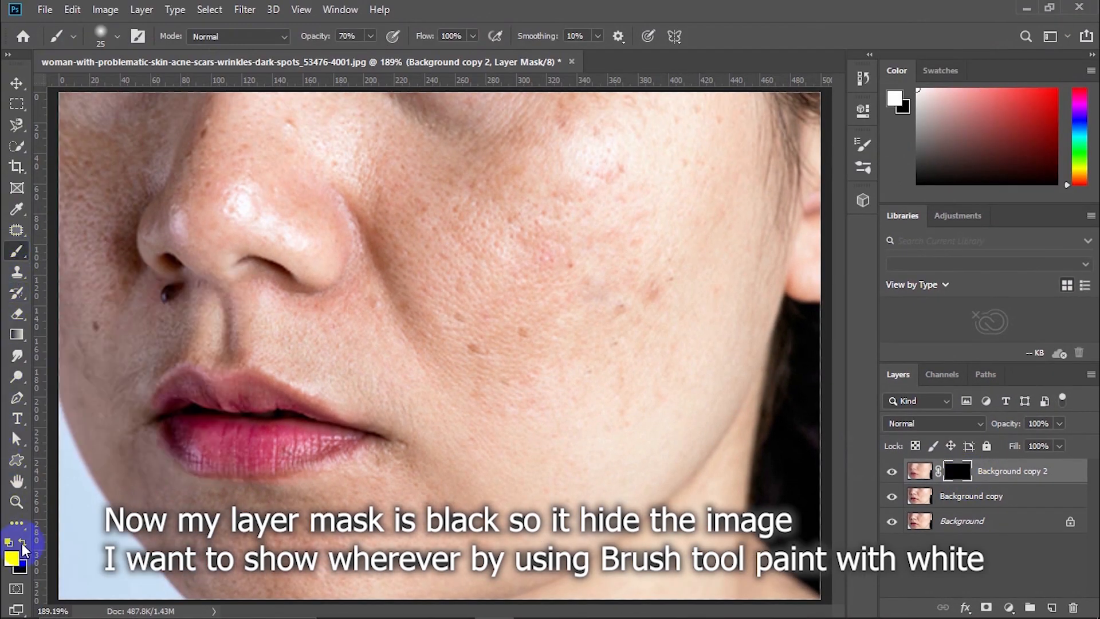
{"action": "key", "text": "d"}
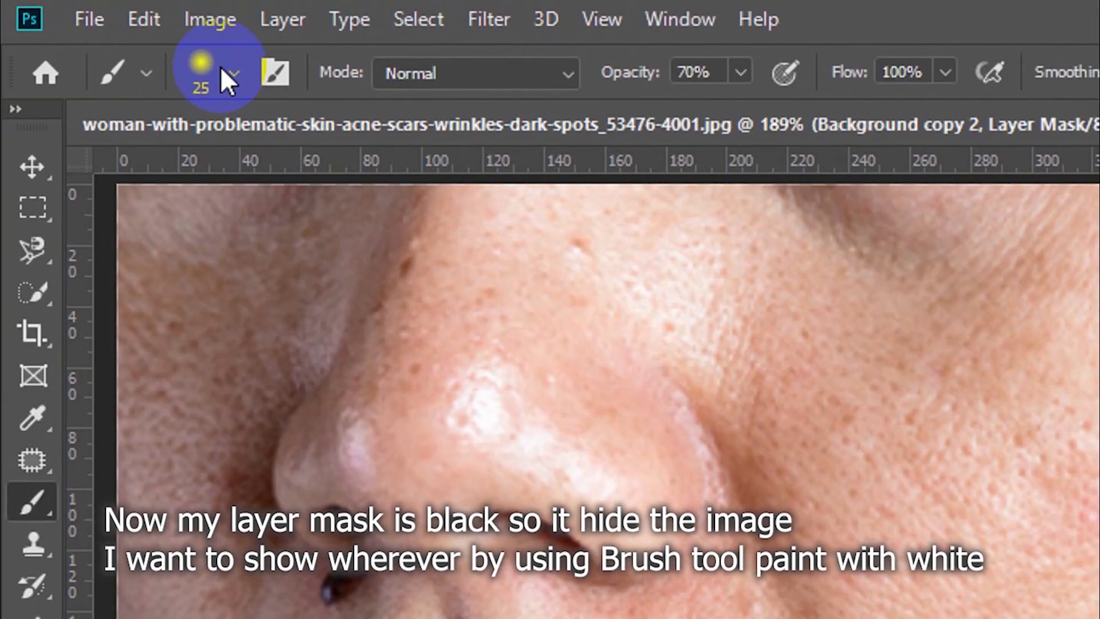
{"action": "left_click", "coordinate": [118, 36]}
{"action": "left_click", "coordinate": [192, 444]}
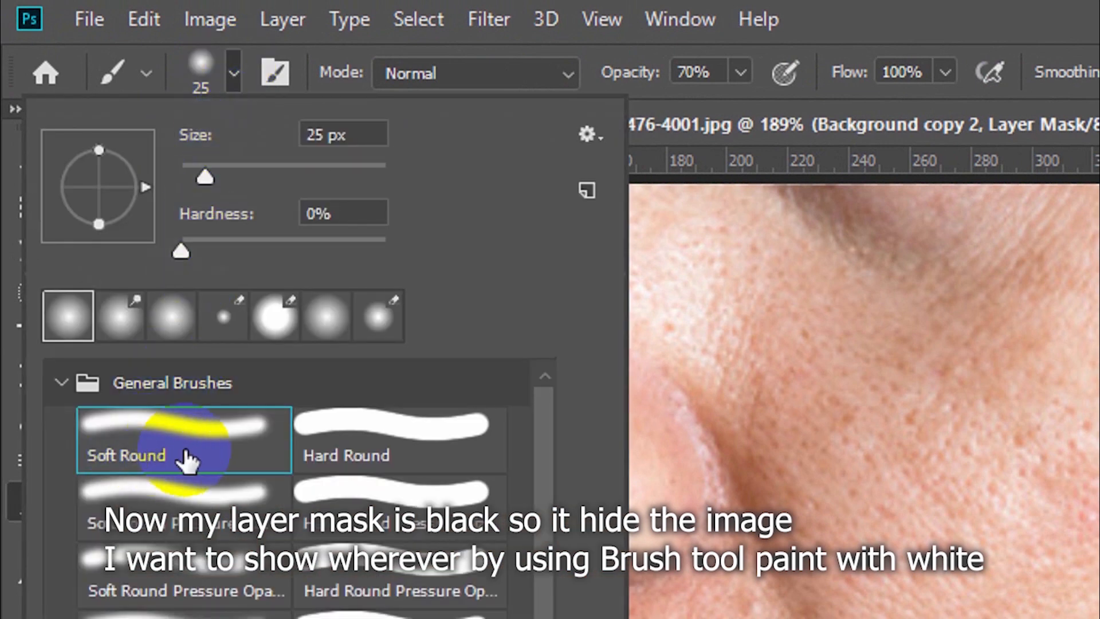
{"action": "left_click", "coordinate": [843, 5]}
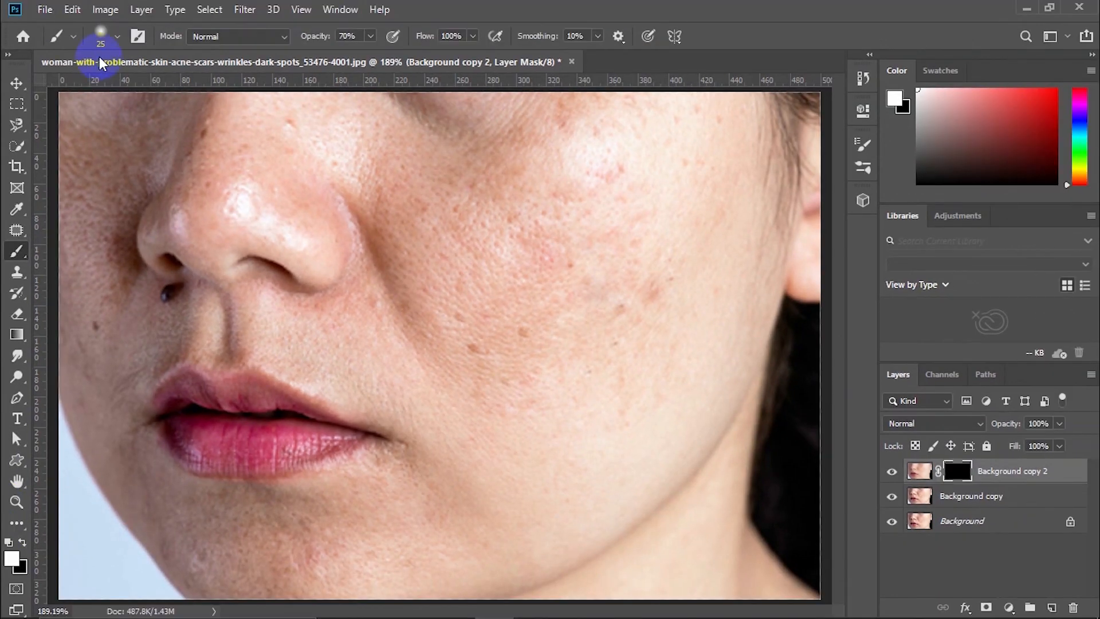
{"action": "left_click", "coordinate": [117, 36]}
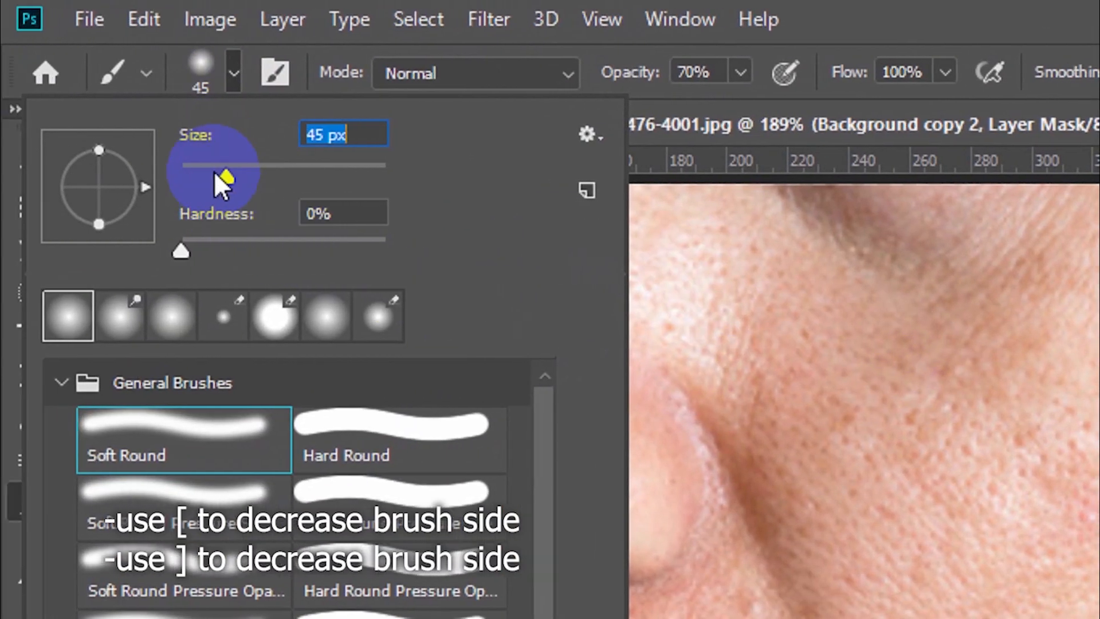
{"action": "left_click_drag", "start_coordinate": [224, 175], "coordinate": [279, 176]}
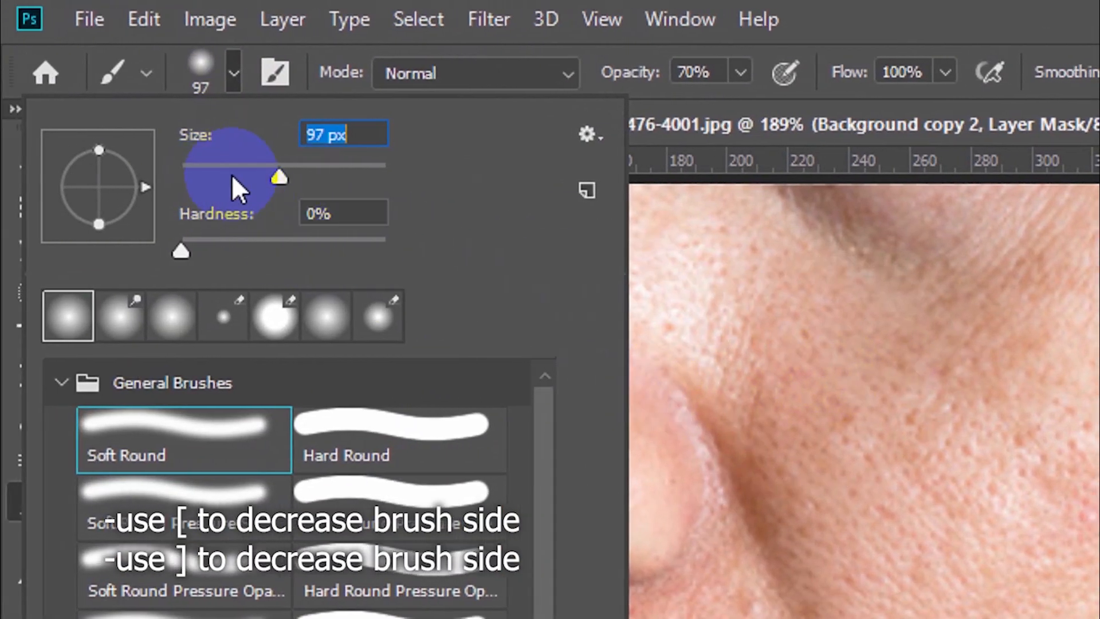
{"action": "left_click", "coordinate": [1001, 39]}
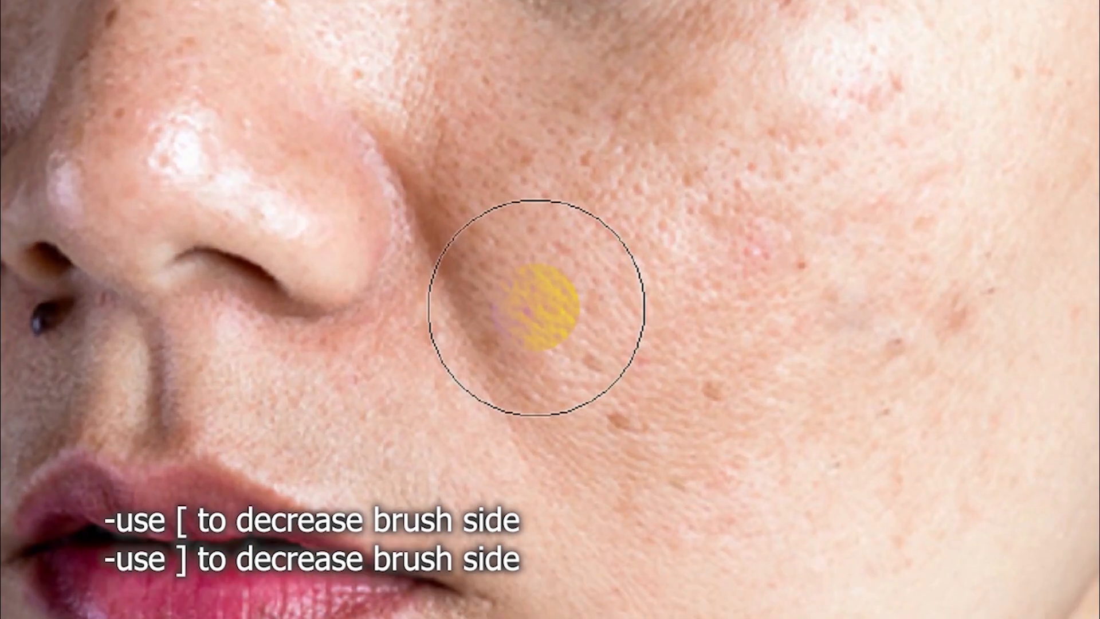
Try smaller and larger brush sizes, ending at 100 px, and set the brush opacity to 71%
{"action": "key", "text": "bracketleft"}
{"action": "key", "text": "bracketleft"}
{"action": "key", "text": "bracketleft"}
{"action": "key", "text": "bracketleft"}
{"action": "key", "text": "bracketleft"}
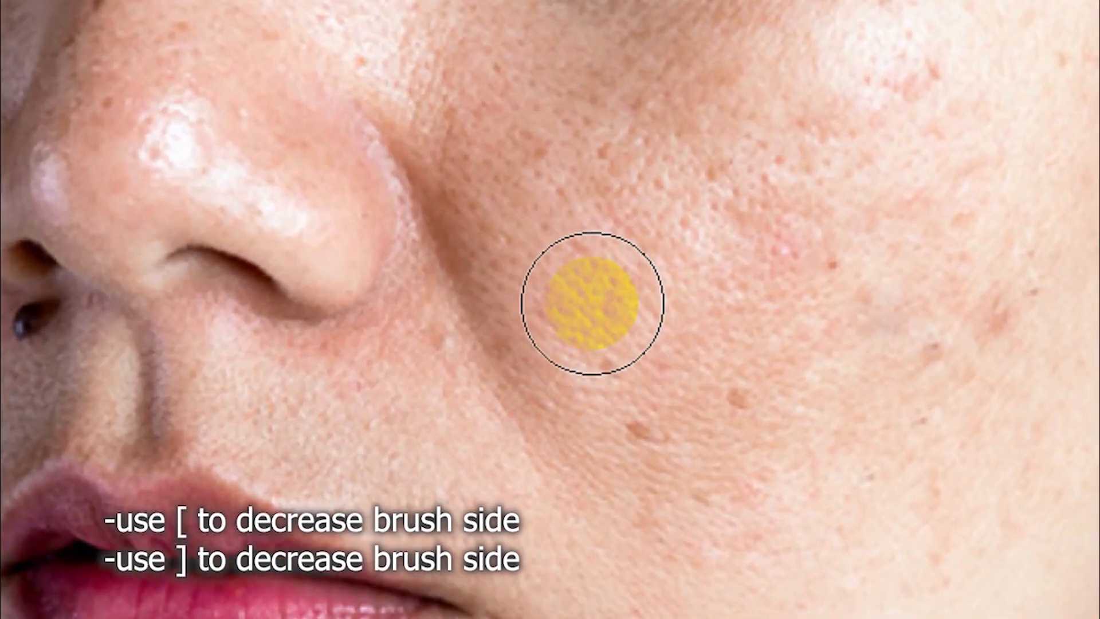
{"action": "key", "text": "bracketright"}
{"action": "key", "text": "bracketright"}
{"action": "key", "text": "bracketright"}
{"action": "key", "text": "bracketright"}
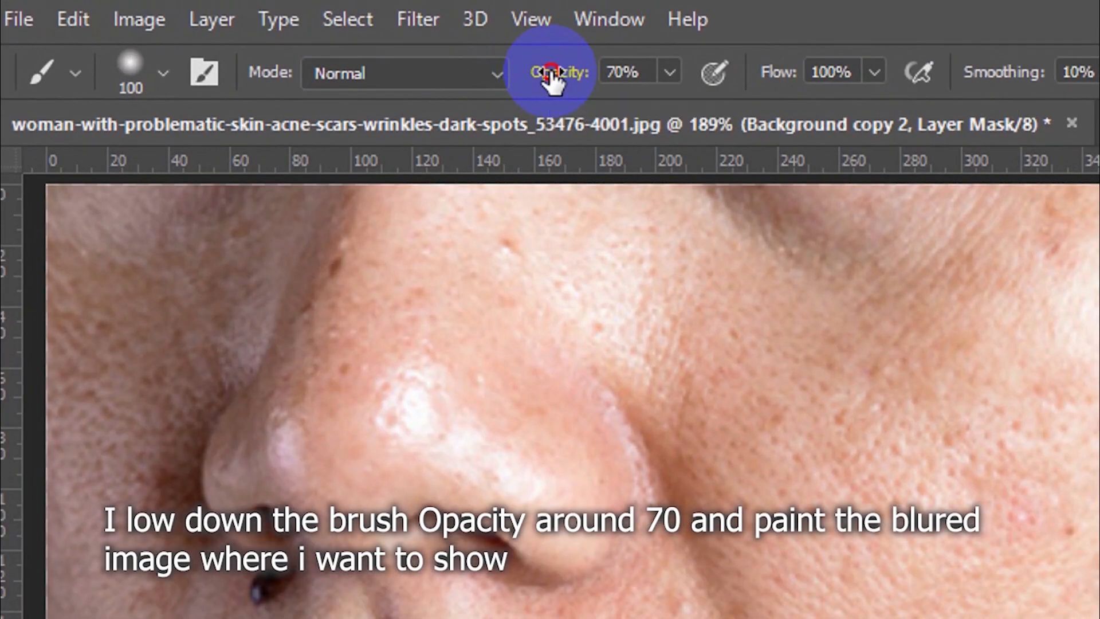
{"action": "left_click_drag", "start_coordinate": [305, 34], "coordinate": [299, 37]}
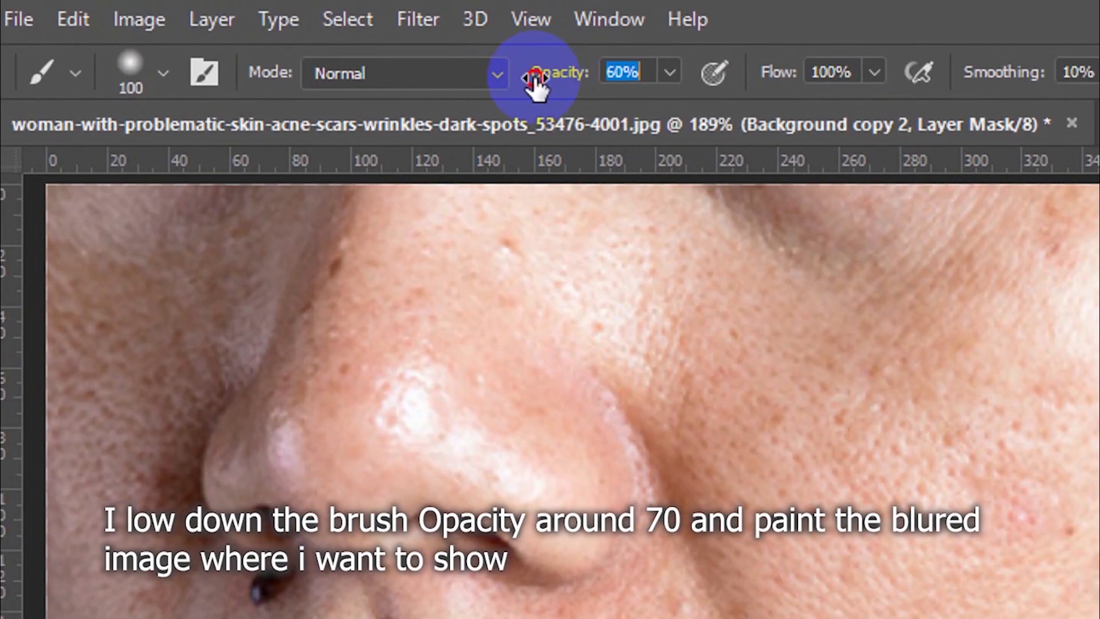
{"action": "left_click_drag", "start_coordinate": [537, 83], "coordinate": [552, 85]}
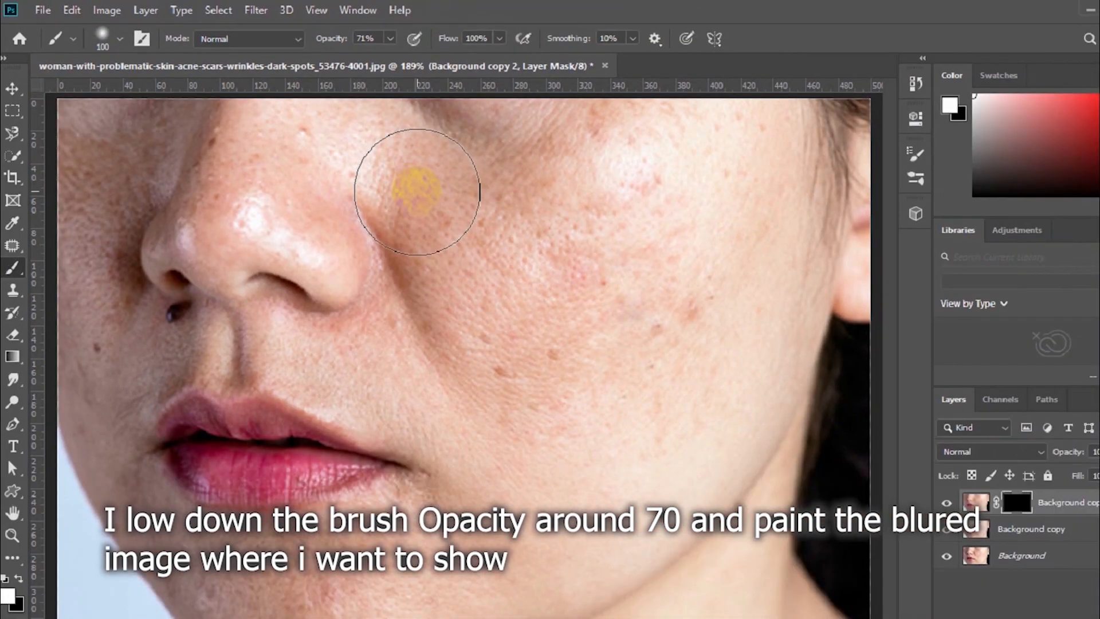
Paint the mask white over the cheeks, chin and skin around the nose and mouth, reducing the brush to 45 px, and retouch the jaw edge in black
{"action": "mouse_move", "coordinate": [401, 185]}
{"action": "left_mouse_down"}
{"action": "mouse_move", "coordinate": [513, 338]}
{"action": "mouse_move", "coordinate": [549, 197]}
{"action": "mouse_move", "coordinate": [432, 98]}
{"action": "mouse_move", "coordinate": [386, 116]}
{"action": "mouse_move", "coordinate": [425, 239]}
{"action": "mouse_move", "coordinate": [639, 293]}
{"action": "mouse_move", "coordinate": [595, 428]}
{"action": "mouse_move", "coordinate": [681, 133]}
{"action": "mouse_move", "coordinate": [509, 430]}
{"action": "mouse_move", "coordinate": [425, 343]}
{"action": "mouse_move", "coordinate": [509, 228]}
{"action": "mouse_move", "coordinate": [516, 285]}
{"action": "mouse_move", "coordinate": [401, 103]}
{"action": "mouse_move", "coordinate": [73, 208]}
{"action": "mouse_move", "coordinate": [64, 330]}
{"action": "mouse_move", "coordinate": [79, 411]}
{"action": "mouse_move", "coordinate": [363, 552]}
{"action": "left_mouse_up"}
{"action": "key", "text": "["}
{"action": "key", "text": "["}
{"action": "key", "text": "["}
{"action": "key", "text": "["}
{"action": "key", "text": "["}
{"action": "key", "text": "["}
{"action": "mouse_move", "coordinate": [305, 507]}
{"action": "left_mouse_down"}
{"action": "mouse_move", "coordinate": [287, 516]}
{"action": "mouse_move", "coordinate": [568, 545]}
{"action": "left_mouse_up"}
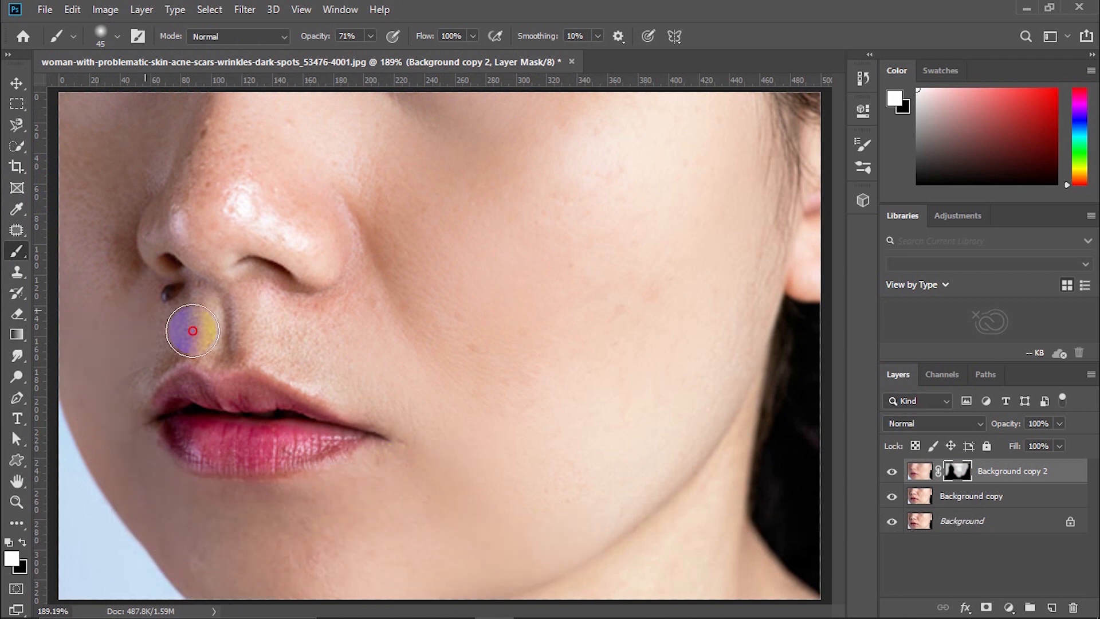
{"action": "mouse_move", "coordinate": [192, 331]}
{"action": "left_mouse_down"}
{"action": "mouse_move", "coordinate": [294, 430]}
{"action": "mouse_move", "coordinate": [184, 454]}
{"action": "mouse_move", "coordinate": [388, 300]}
{"action": "left_mouse_up"}
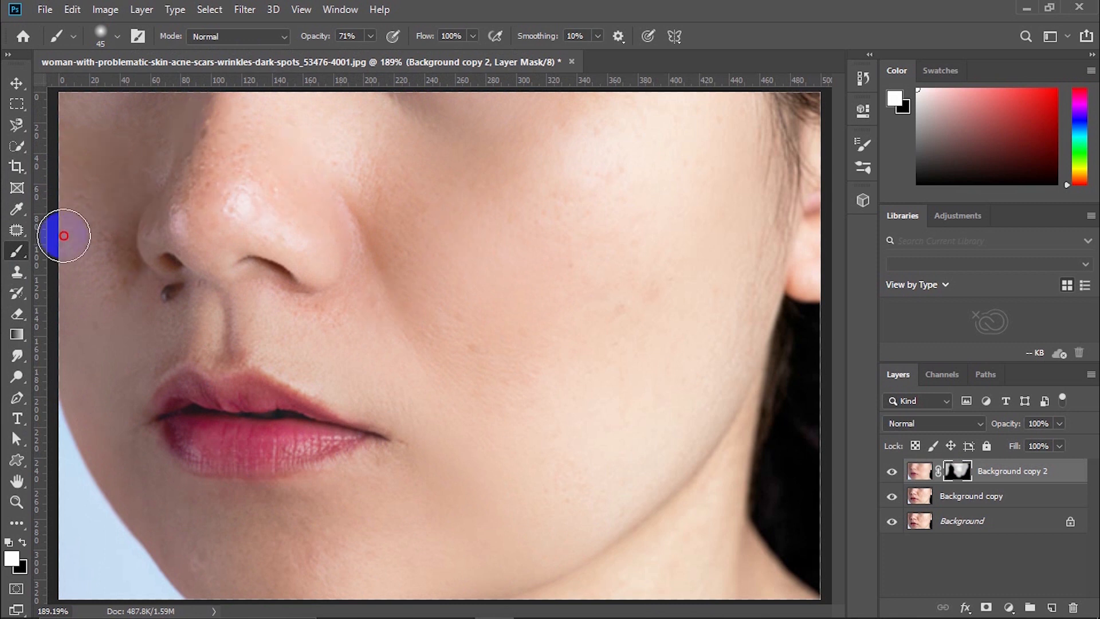
{"action": "mouse_move", "coordinate": [147, 392]}
{"action": "left_mouse_down"}
{"action": "mouse_move", "coordinate": [108, 324]}
{"action": "mouse_move", "coordinate": [104, 217]}
{"action": "left_mouse_up"}
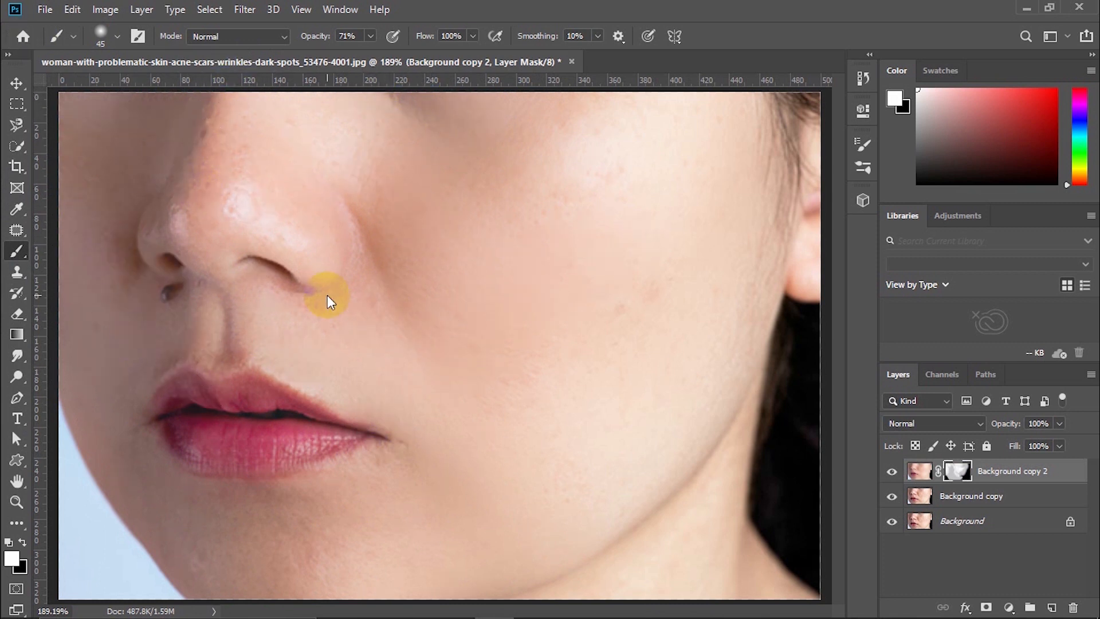
{"action": "key", "text": "x"}
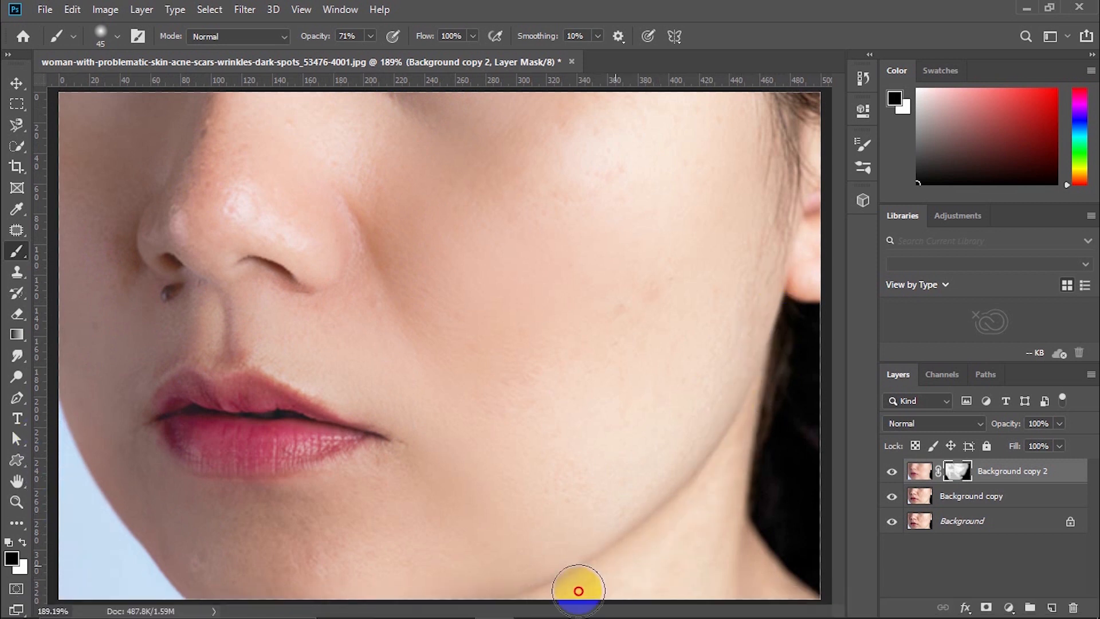
{"action": "key", "text": "x"}
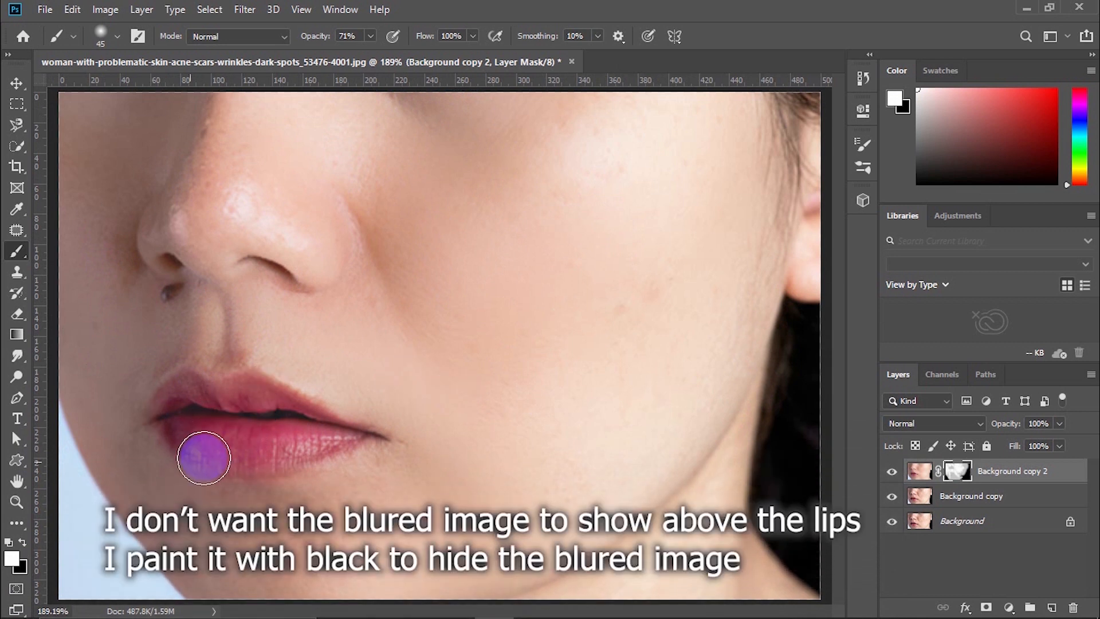
Set black as the foreground colour, reduce the brush to 35 px and paint the layer mask over the lower lip
{"action": "left_click", "coordinate": [23, 544]}
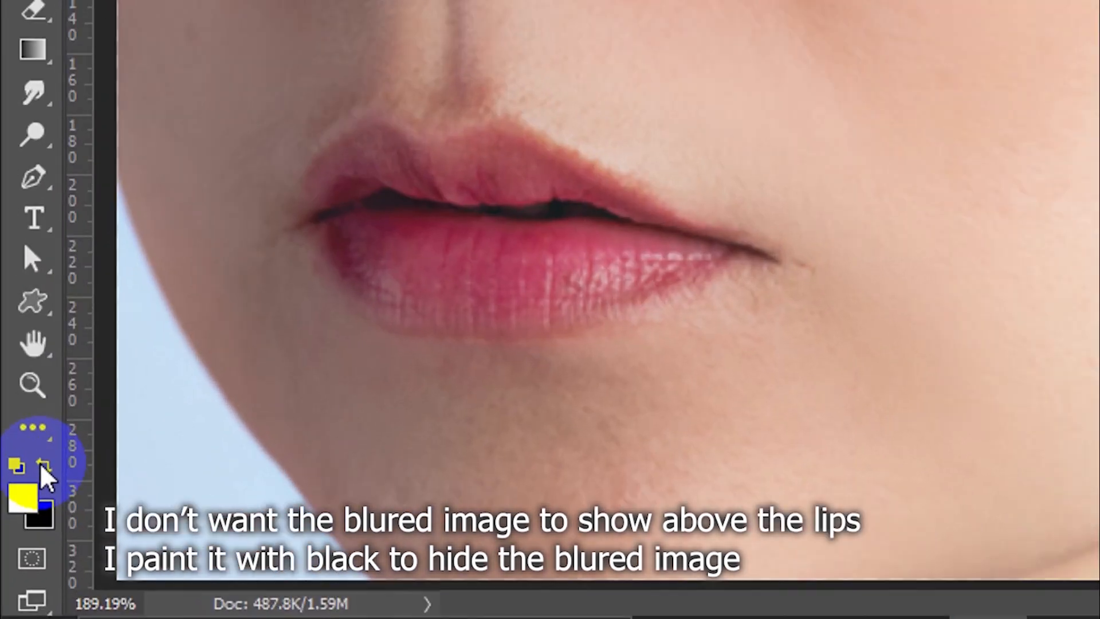
{"action": "left_click", "coordinate": [20, 542]}
{"action": "left_click", "coordinate": [20, 542]}
{"action": "left_click", "coordinate": [41, 465]}
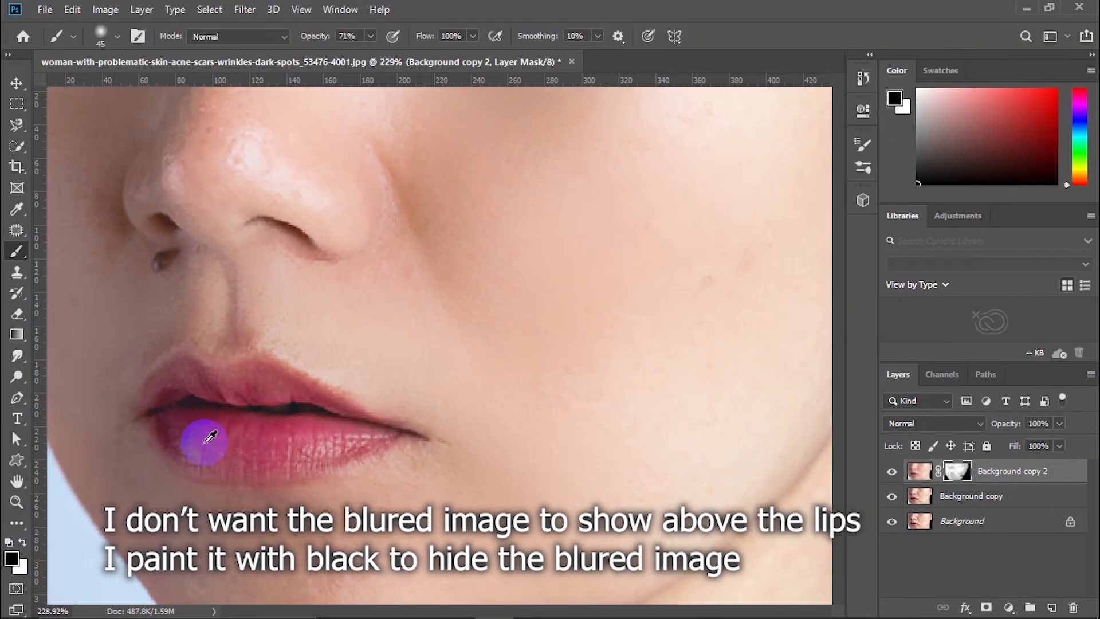
{"action": "scroll", "coordinate": [204, 441], "scroll_direction": "up", "scroll_amount": 4}
{"action": "key", "text": "bracketleft"}
{"action": "key", "text": "bracketleft"}
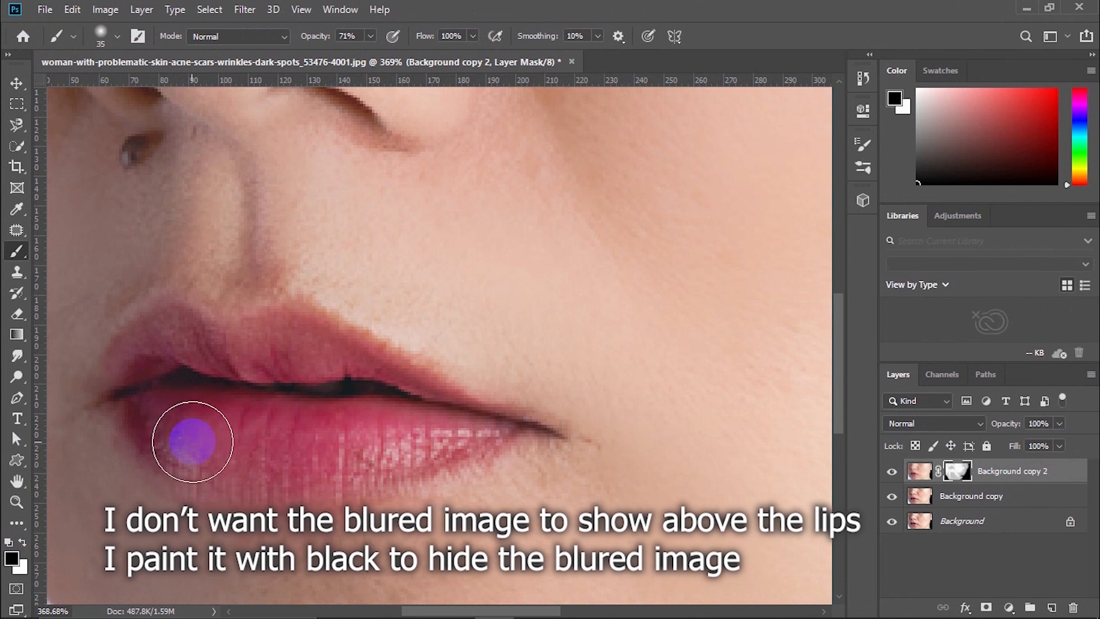
{"action": "mouse_move", "coordinate": [170, 433]}
{"action": "left_mouse_down"}
{"action": "mouse_move", "coordinate": [229, 447]}
{"action": "mouse_move", "coordinate": [365, 445]}
{"action": "mouse_move", "coordinate": [162, 430]}
{"action": "mouse_move", "coordinate": [212, 467]}
{"action": "mouse_move", "coordinate": [357, 464]}
{"action": "mouse_move", "coordinate": [473, 432]}
{"action": "left_mouse_up"}
Reduce the brush to 20 px and paint the mask black along the mouth line, its corners and the upper lip
{"action": "key", "text": "bracketleft"}
{"action": "key", "text": "bracketleft"}
{"action": "key", "text": "bracketleft"}
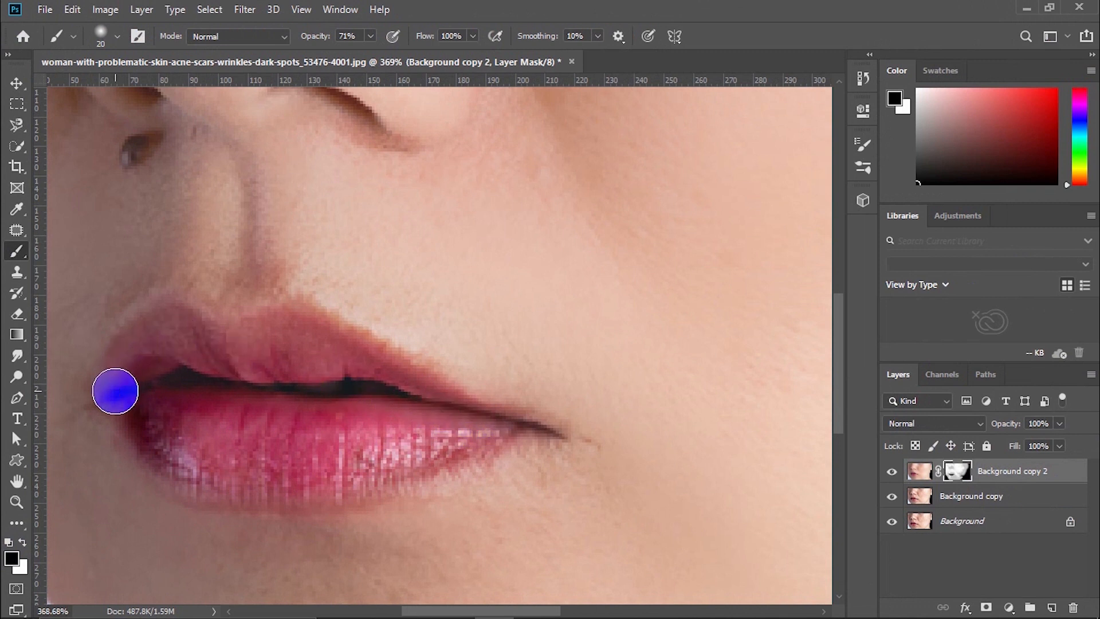
{"action": "mouse_move", "coordinate": [106, 397]}
{"action": "left_mouse_down"}
{"action": "mouse_move", "coordinate": [196, 376]}
{"action": "mouse_move", "coordinate": [313, 380]}
{"action": "mouse_move", "coordinate": [285, 385]}
{"action": "mouse_move", "coordinate": [425, 405]}
{"action": "mouse_move", "coordinate": [522, 433]}
{"action": "left_mouse_up"}
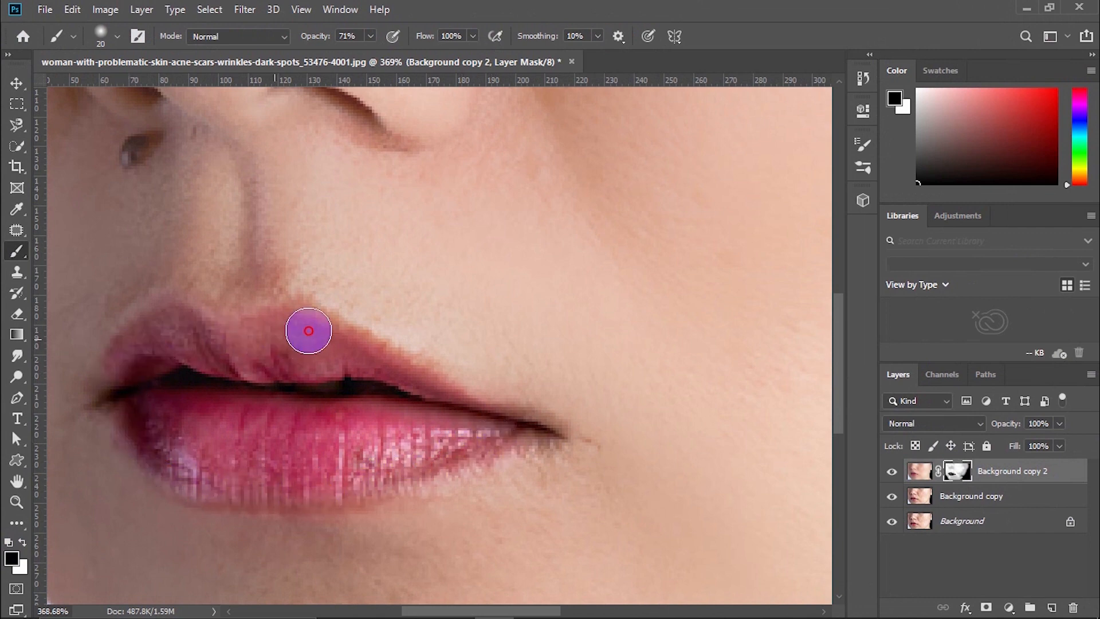
{"action": "scroll", "coordinate": [324, 292], "scroll_direction": "up", "scroll_amount": 2}
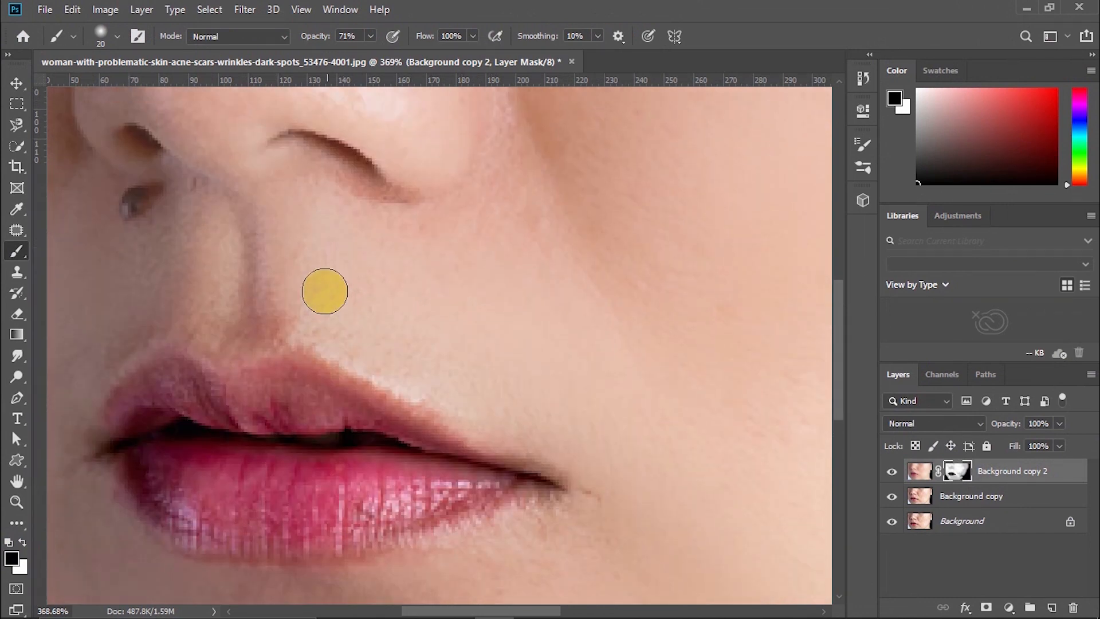
{"action": "scroll", "coordinate": [325, 291], "scroll_direction": "up", "scroll_amount": 1}
{"action": "scroll", "coordinate": [159, 208], "scroll_direction": "up", "scroll_amount": 1}
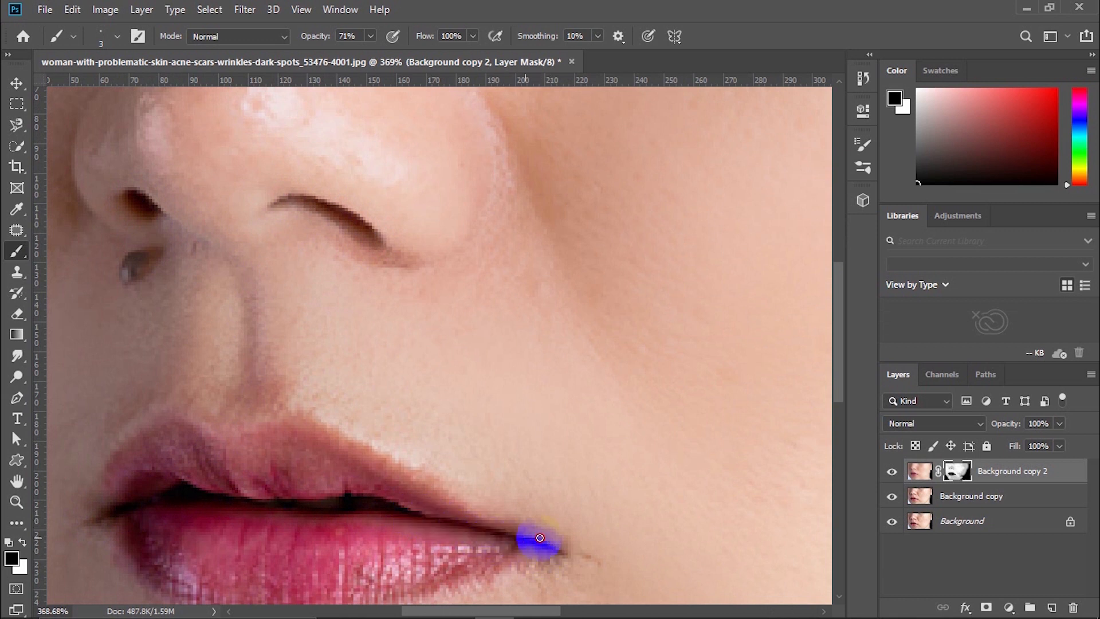
Retouch the mask around the lip edges in white with a 10 px brush at 50% opacity
{"action": "scroll", "coordinate": [374, 460], "scroll_direction": "down", "scroll_amount": 3}
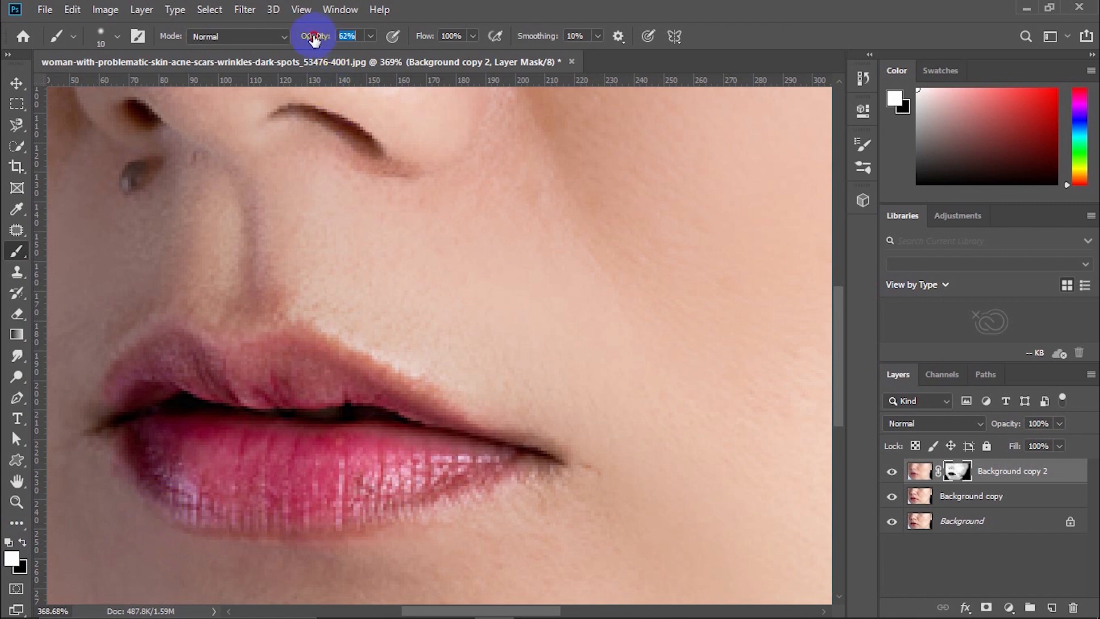
{"action": "left_click_drag", "start_coordinate": [314, 39], "coordinate": [308, 39]}
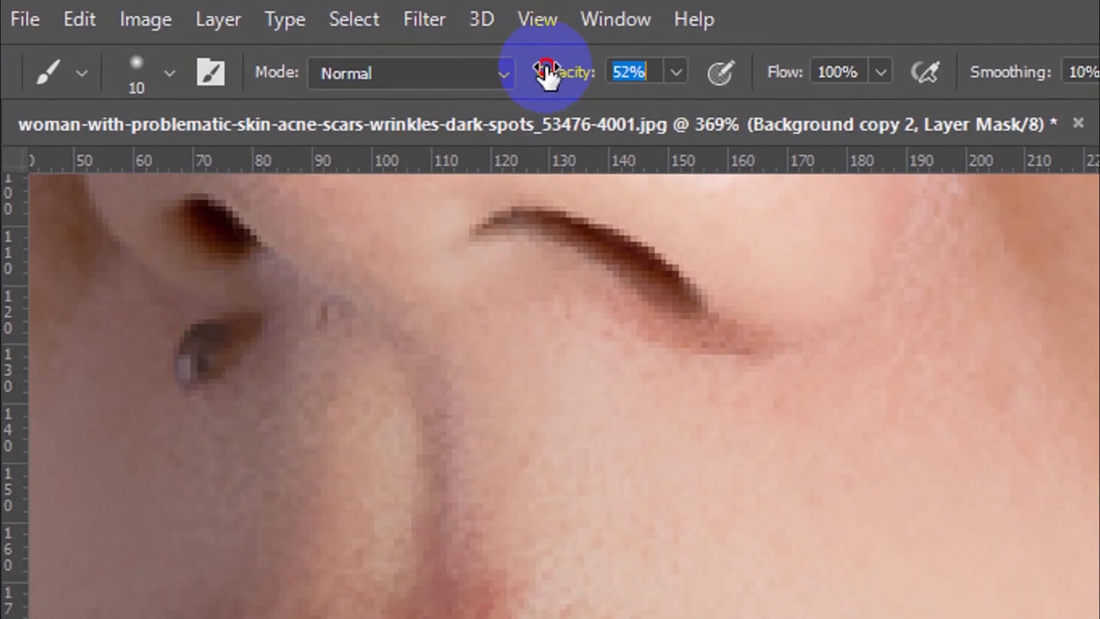
{"action": "left_click_drag", "start_coordinate": [546, 73], "coordinate": [542, 72]}
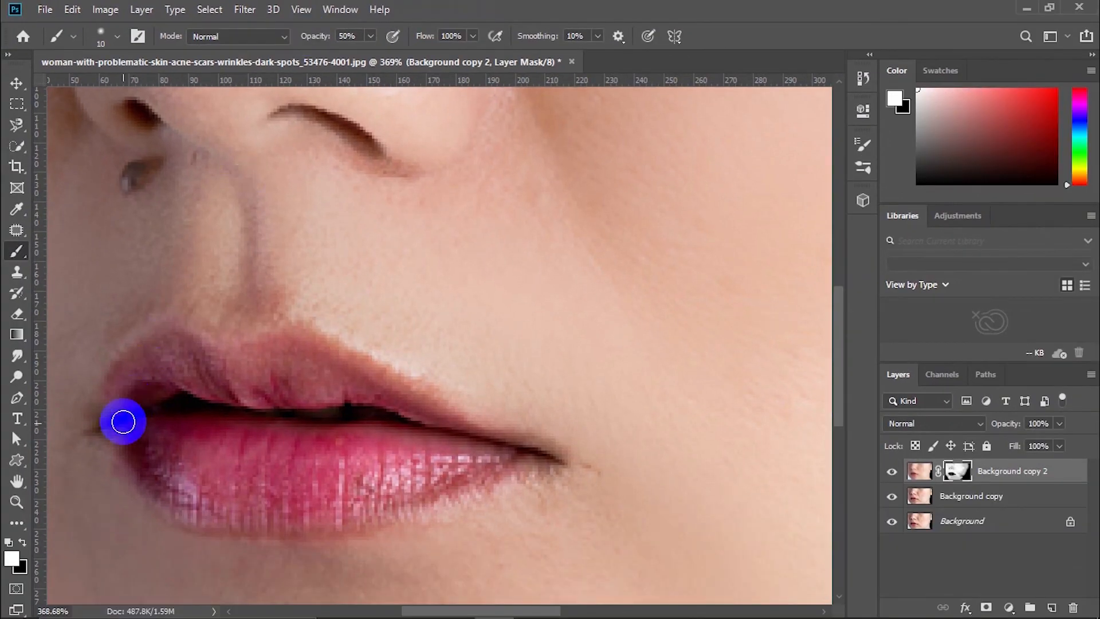
{"action": "left_click_drag", "start_coordinate": [88, 450], "coordinate": [167, 500]}
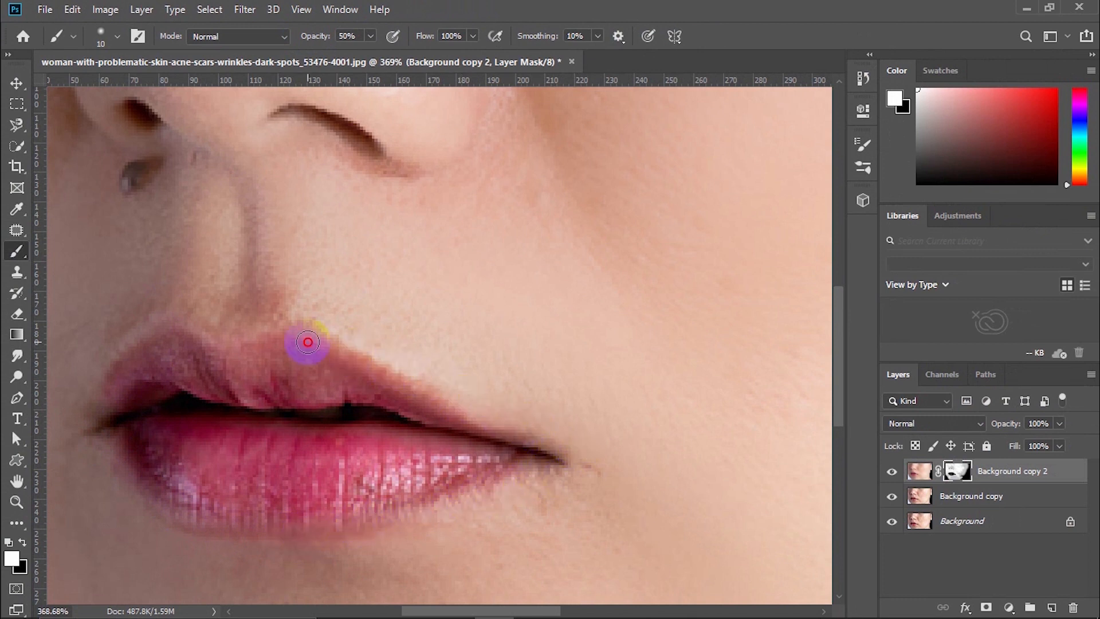
{"action": "left_click_drag", "start_coordinate": [89, 406], "coordinate": [175, 400]}
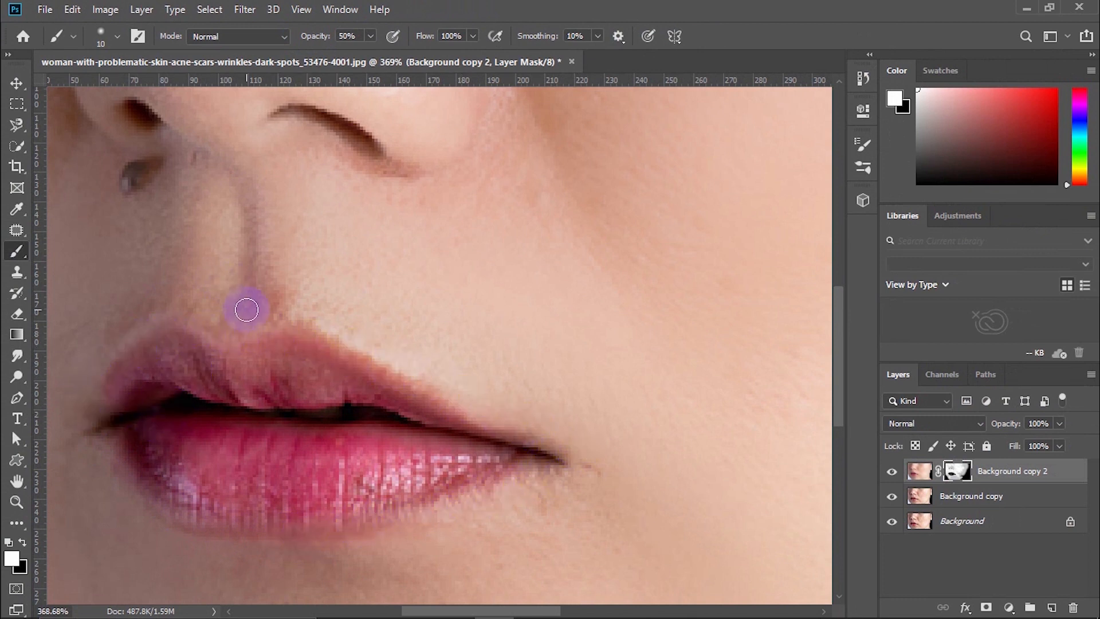
Merge the Background copy 2 and Background copy layers into one layer
{"action": "scroll", "coordinate": [382, 356], "scroll_direction": "down", "scroll_amount": 3}
{"action": "key", "text": "v"}
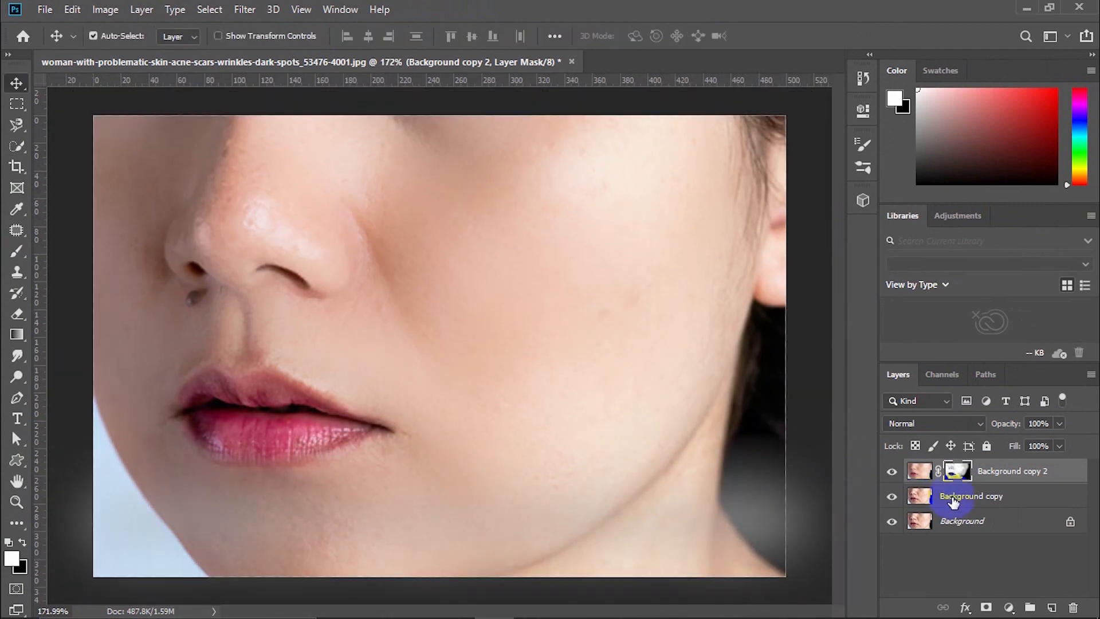
{"action": "left_click", "coordinate": [966, 498], "text": "shift"}
{"action": "key", "text": "z"}
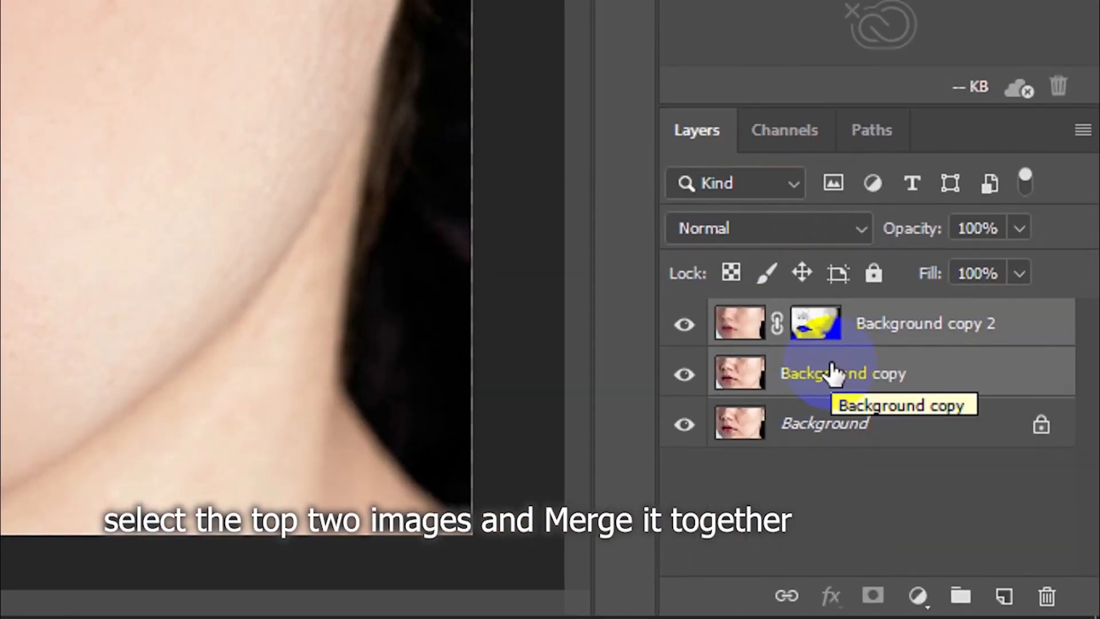
{"action": "right_click", "coordinate": [880, 379]}
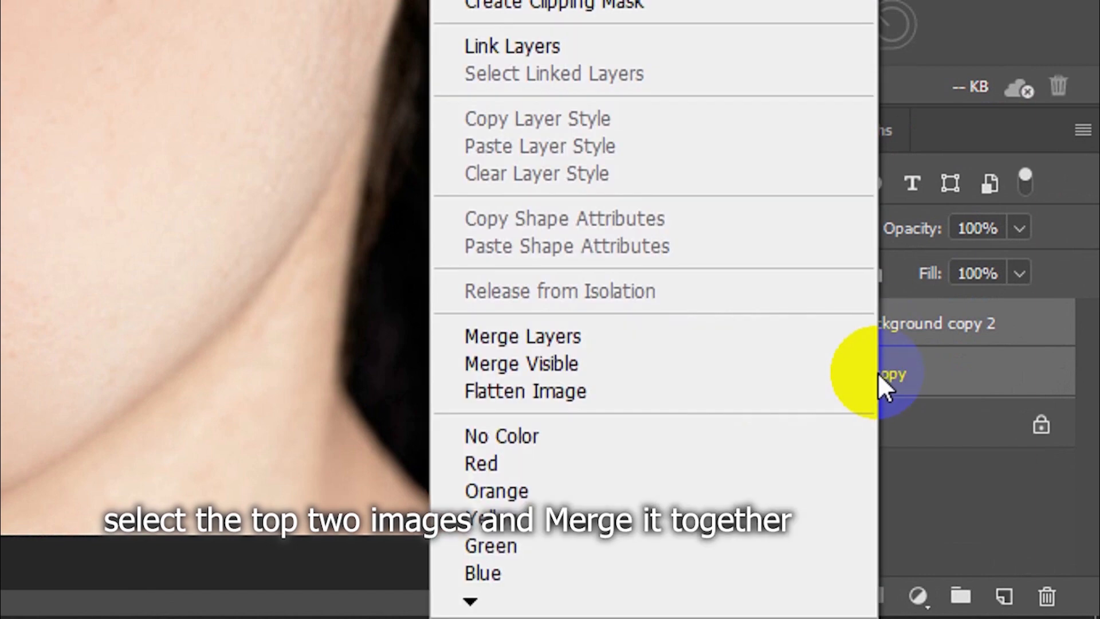
{"action": "left_click", "coordinate": [611, 335]}
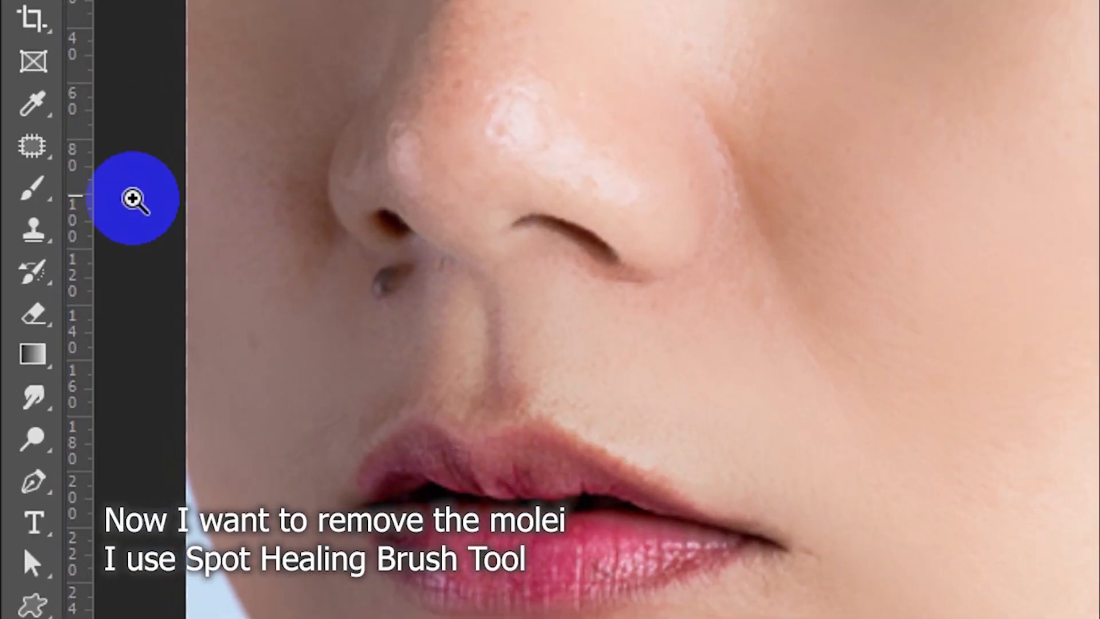
Try removing the mole below the nostril with the Spot Healing Brush at 25 px, and undo the stroke
{"action": "left_click", "coordinate": [33, 146]}
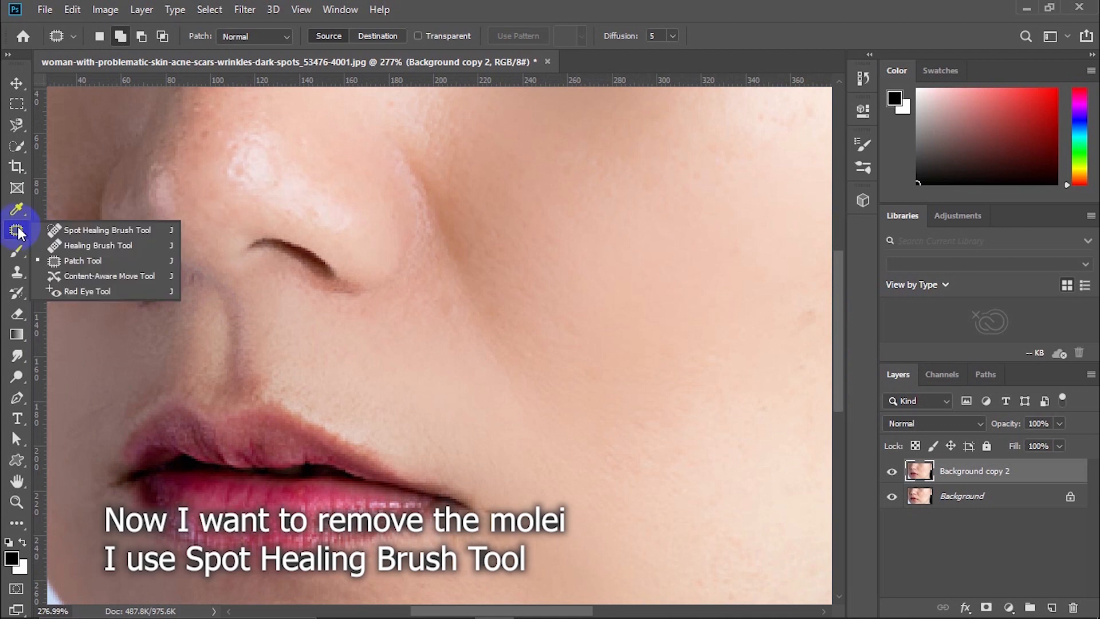
{"action": "left_click", "coordinate": [65, 230]}
{"action": "left_click_drag", "start_coordinate": [149, 291], "coordinate": [148, 292]}
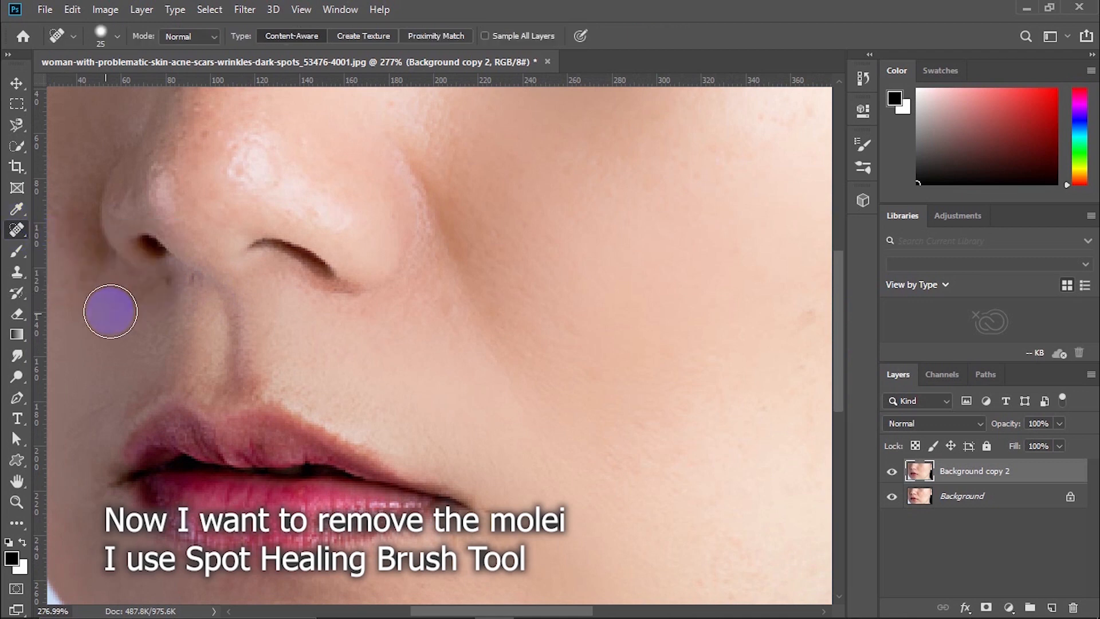
{"action": "key", "text": "ctrl+z"}
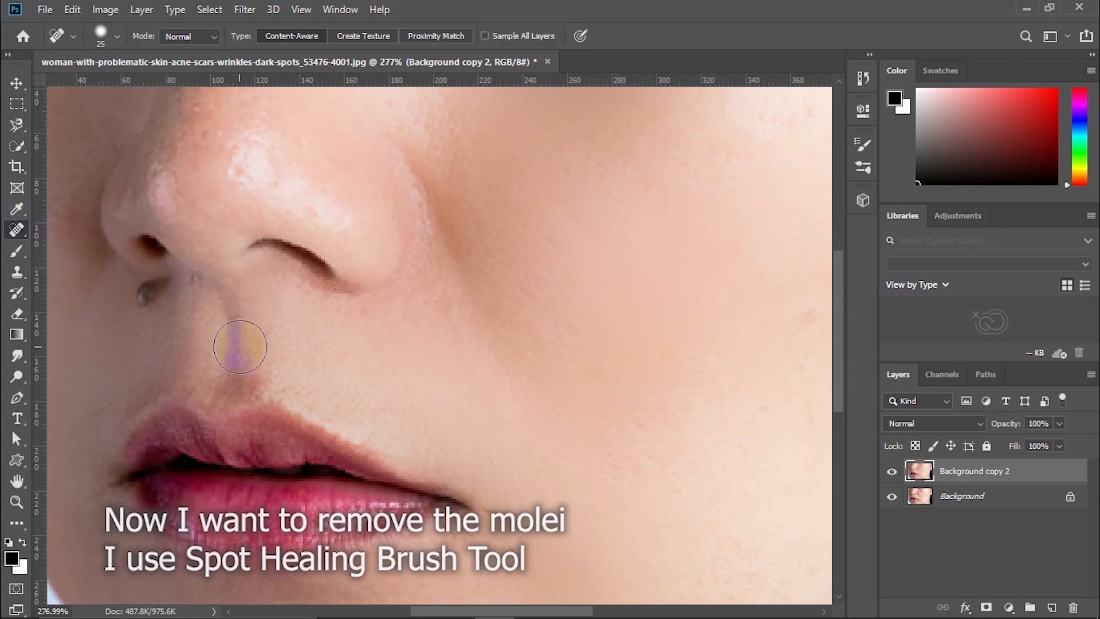
{"action": "key", "text": "ctrl+0"}
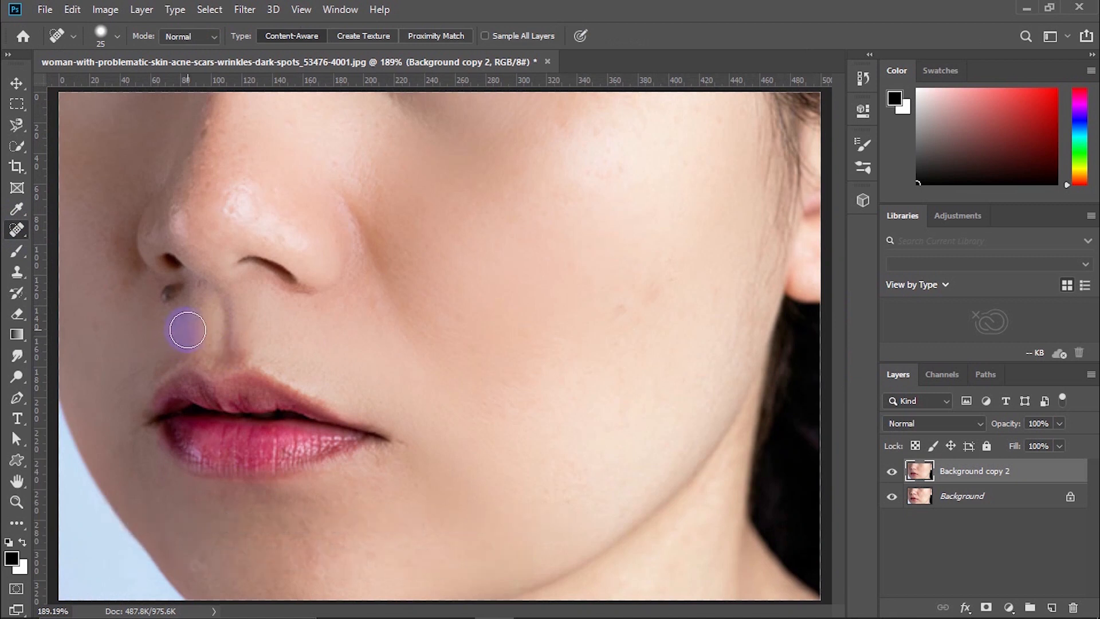
{"action": "left_click", "coordinate": [17, 84]}
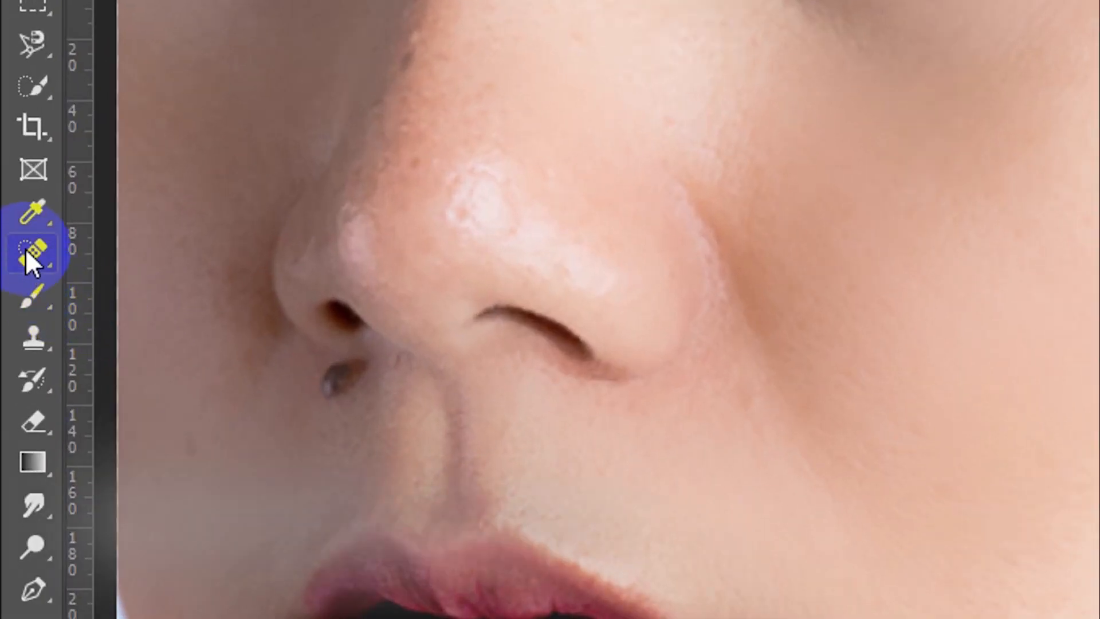
Remove the mole below the nostril with the Spot Healing Brush in Content-Aware mode, enlarging the brush to 30 px for a second pass
{"action": "right_click", "coordinate": [17, 229]}
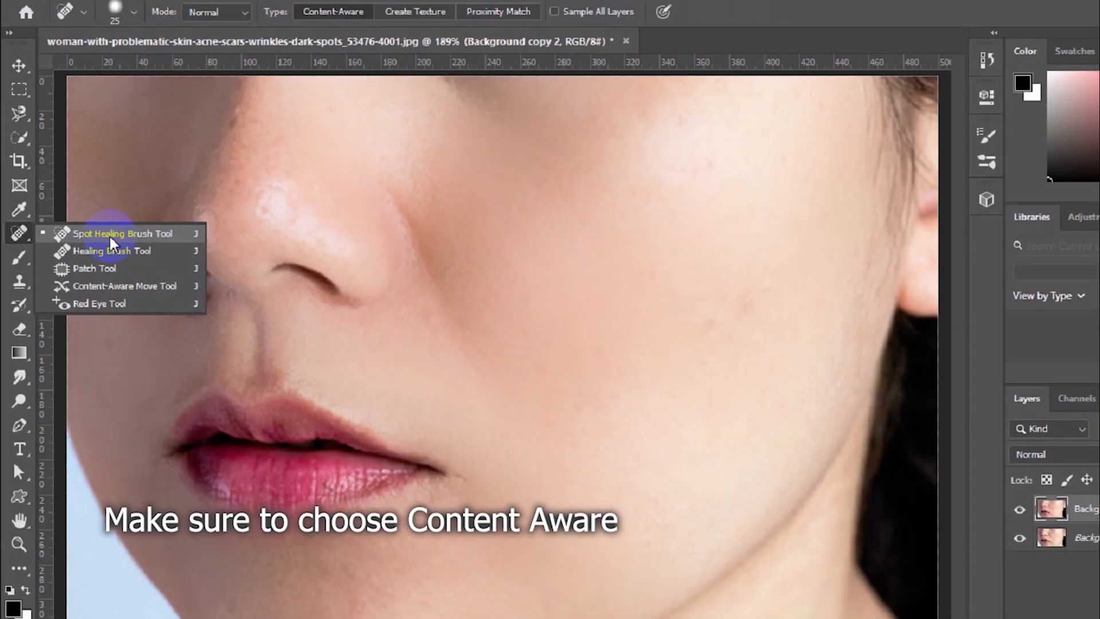
{"action": "left_click", "coordinate": [103, 254]}
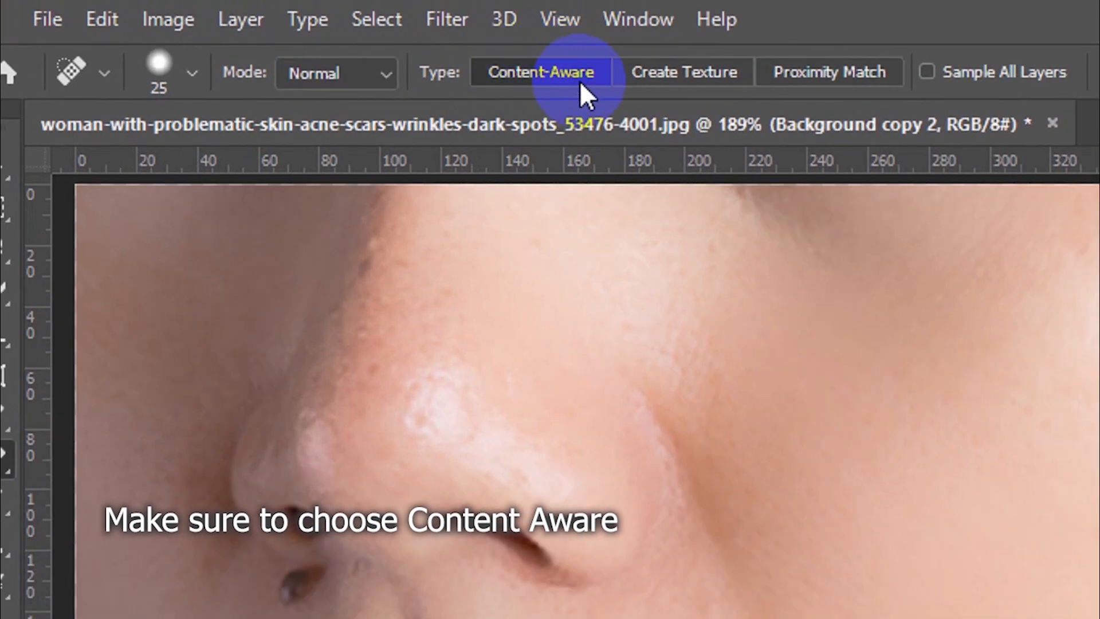
{"action": "left_click", "coordinate": [318, 585]}
{"action": "scroll", "coordinate": [175, 291], "scroll_direction": "up", "scroll_amount": 3}
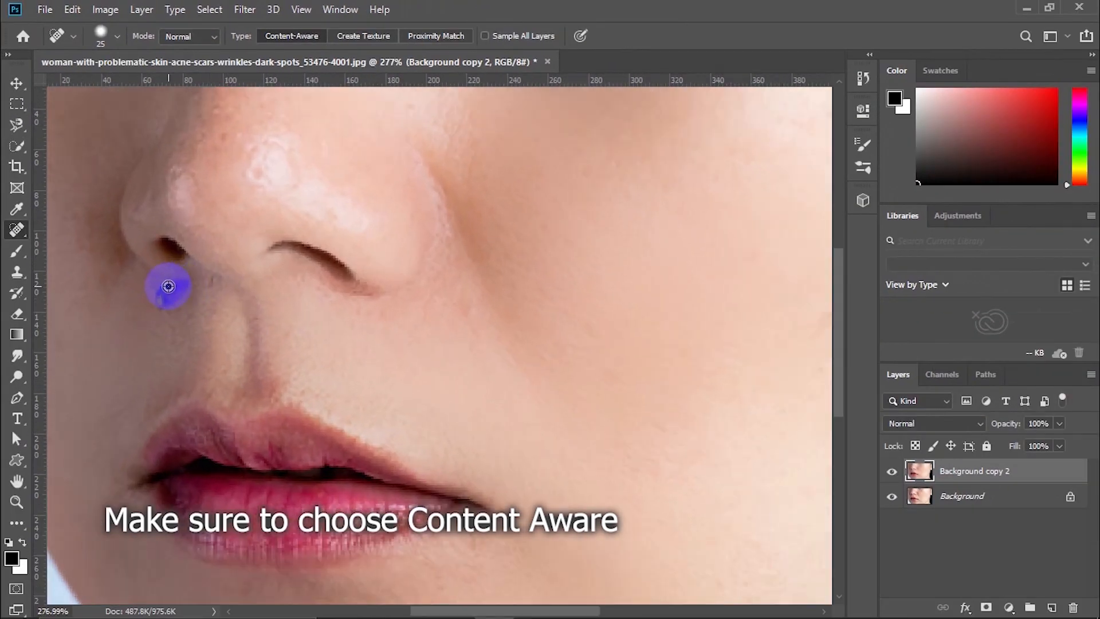
{"action": "key", "text": "bracketright"}
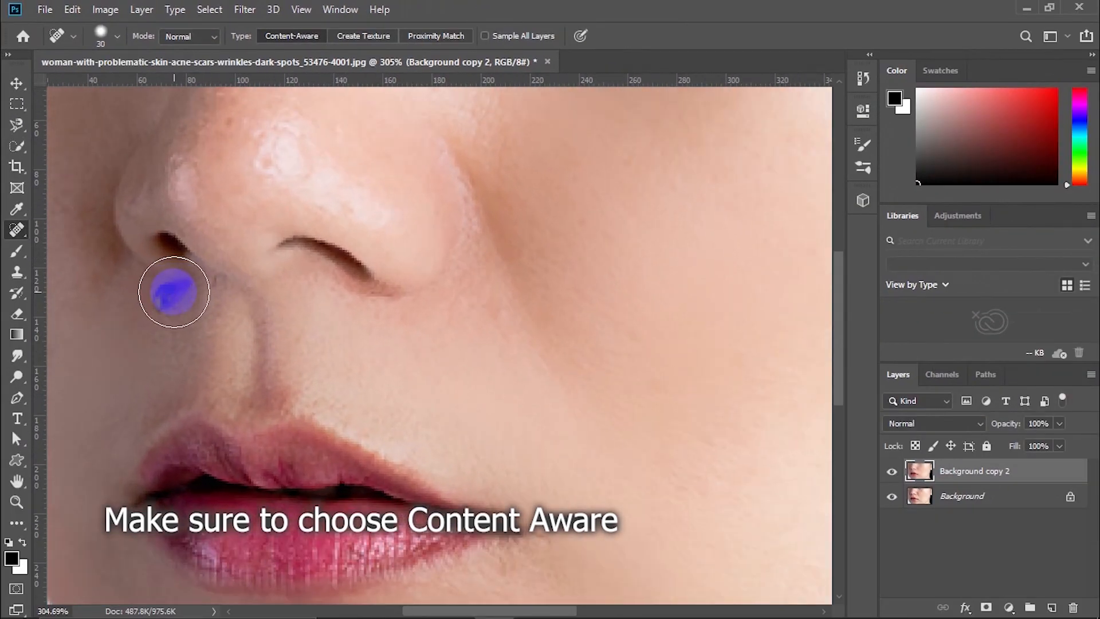
{"action": "left_click", "coordinate": [174, 292]}
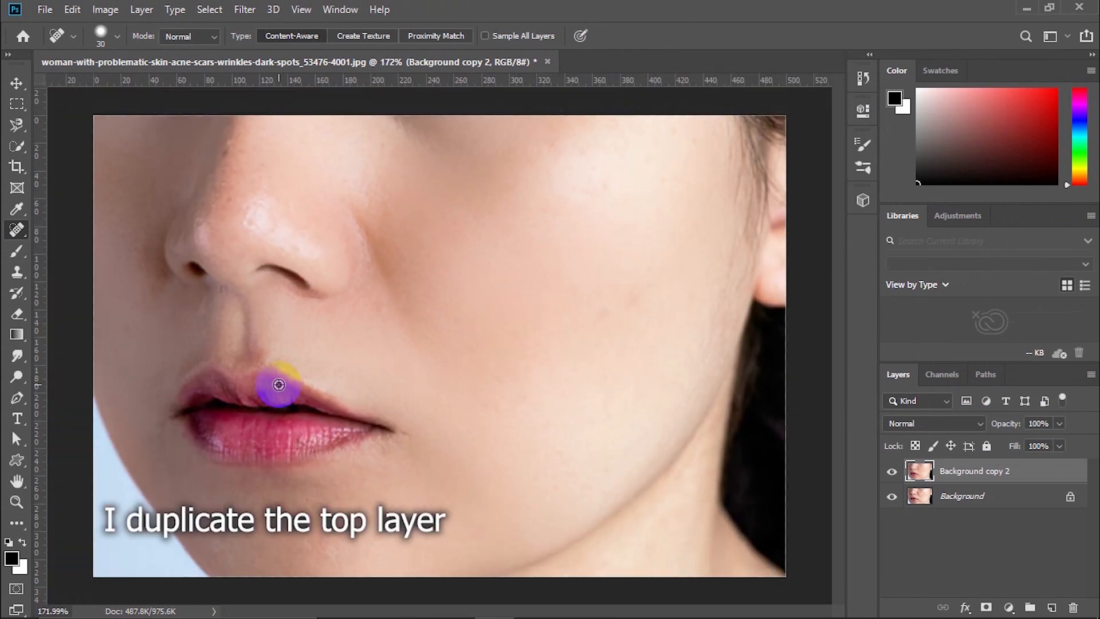
Duplicate the Background copy 2 layer as Background copy 3
{"action": "key", "text": "v"}
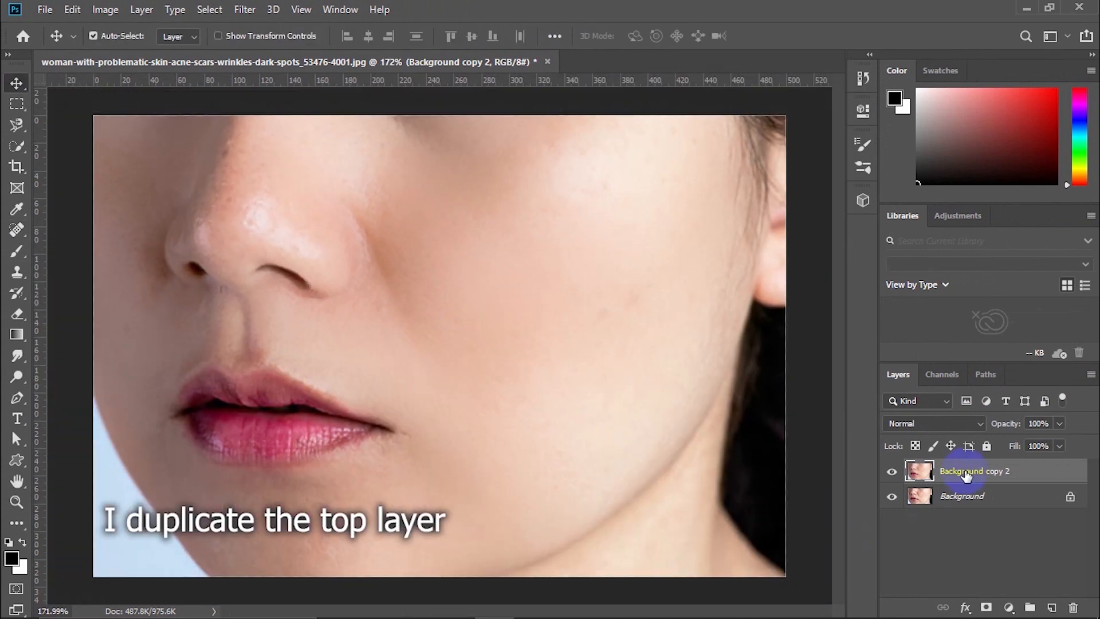
{"action": "right_click", "coordinate": [967, 475]}
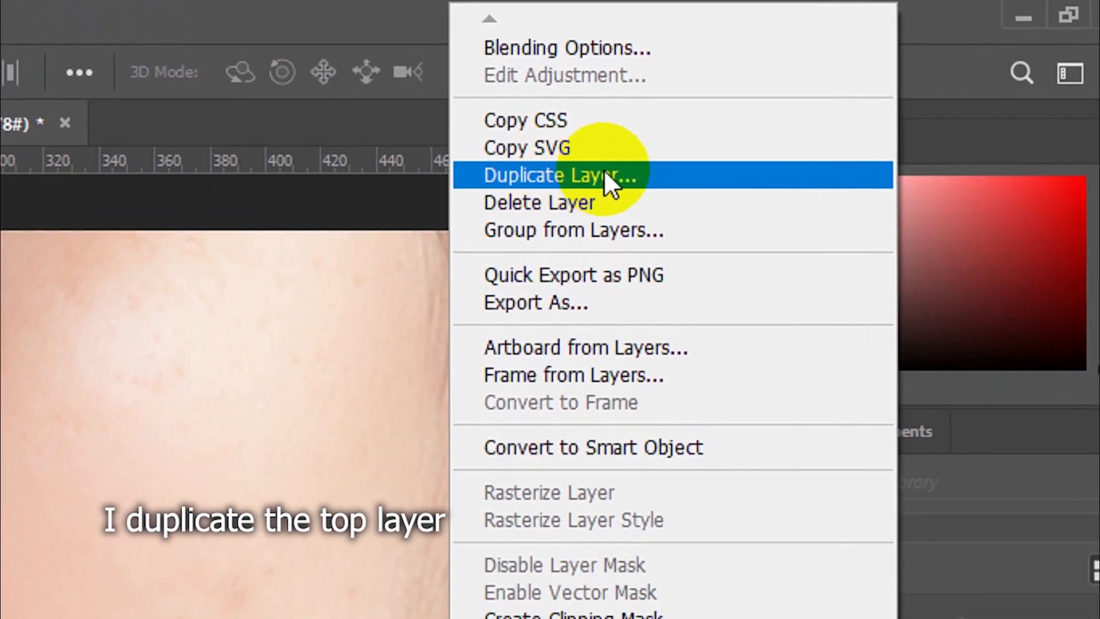
{"action": "left_click", "coordinate": [831, 89]}
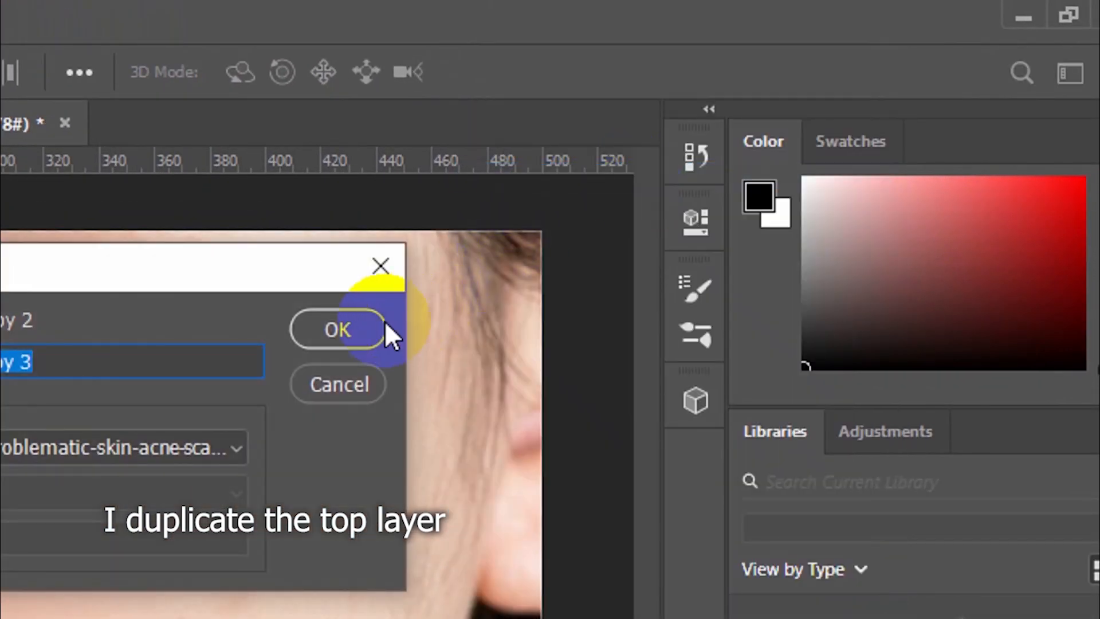
{"action": "left_click", "coordinate": [372, 327]}
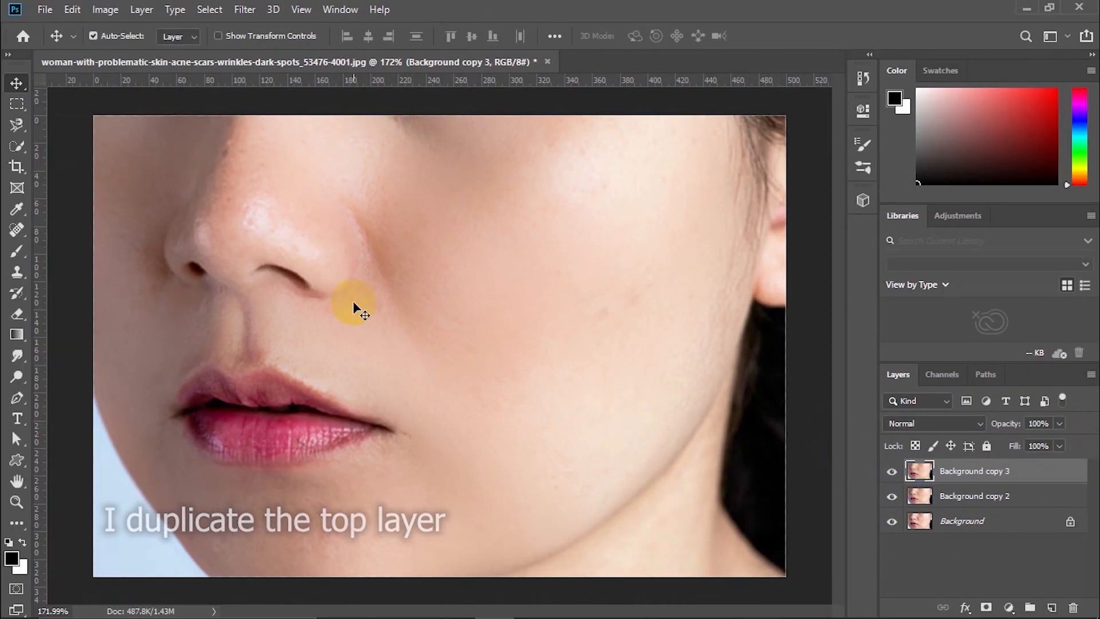
Open the Camera Raw Filter for Background copy 3 and show side-by-side Before/After views at 100%
{"action": "left_click", "coordinate": [243, 11]}
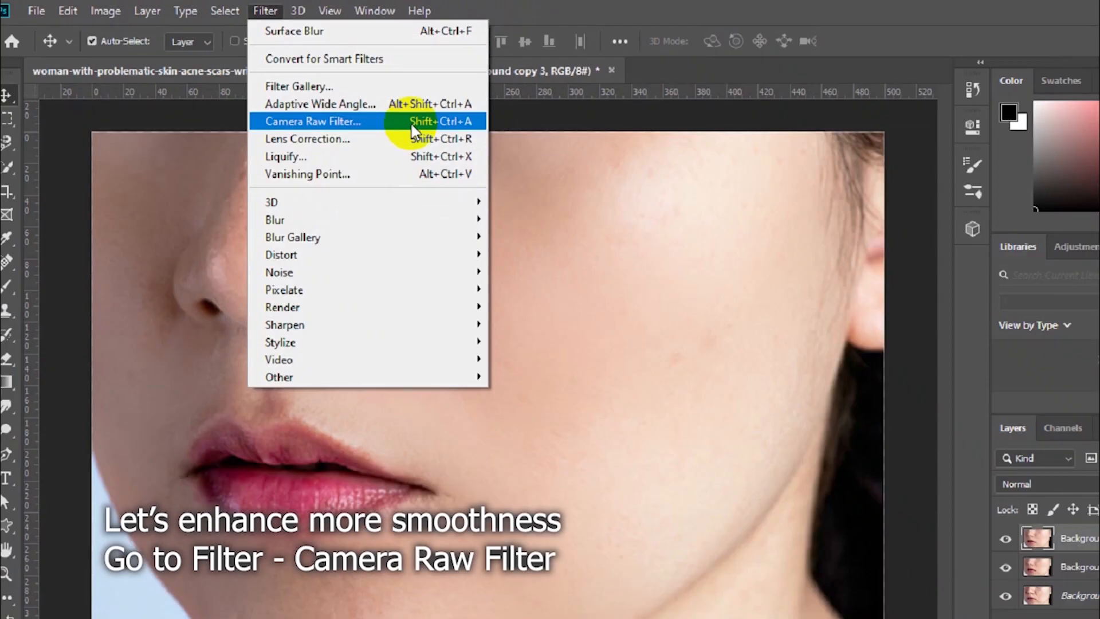
{"action": "left_click", "coordinate": [369, 107]}
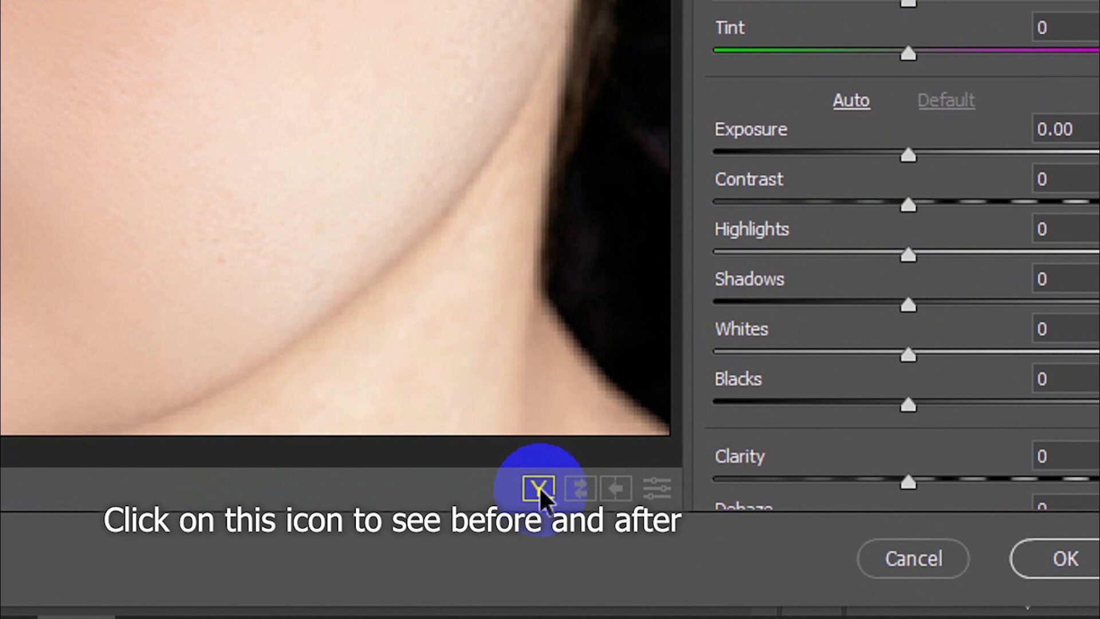
{"action": "left_click", "coordinate": [539, 490]}
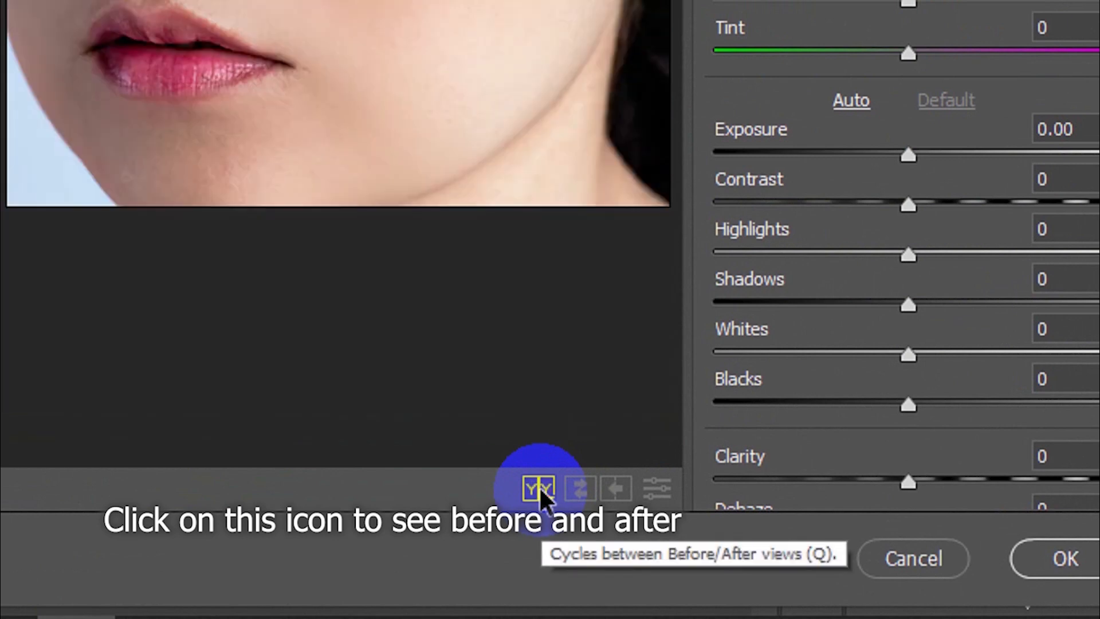
{"action": "left_click", "coordinate": [481, 260]}
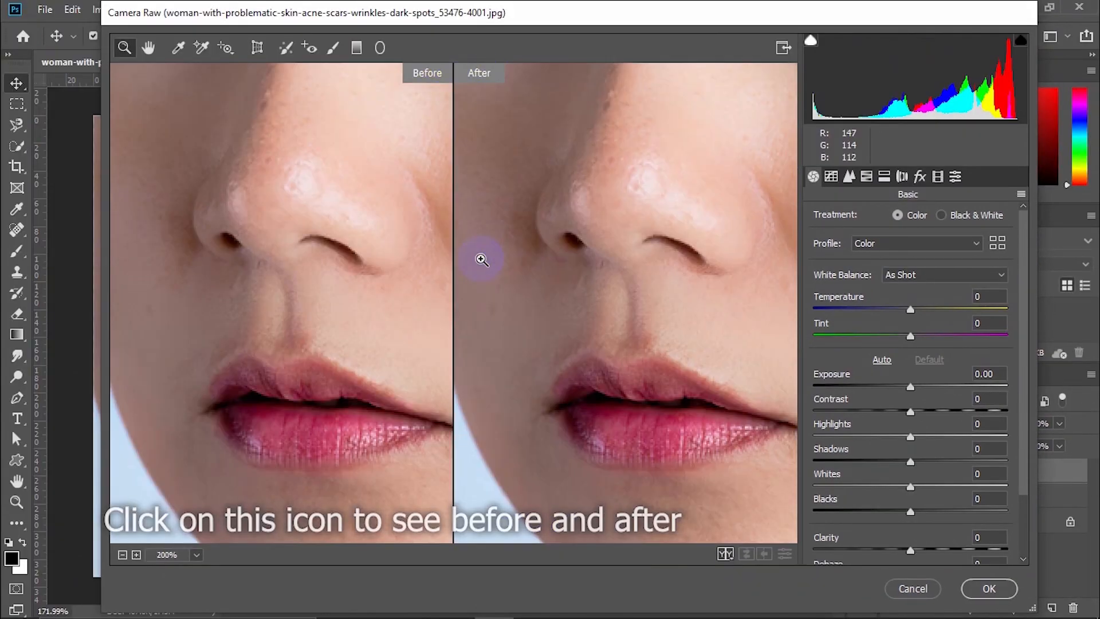
{"action": "left_click", "coordinate": [481, 259], "text": "alt"}
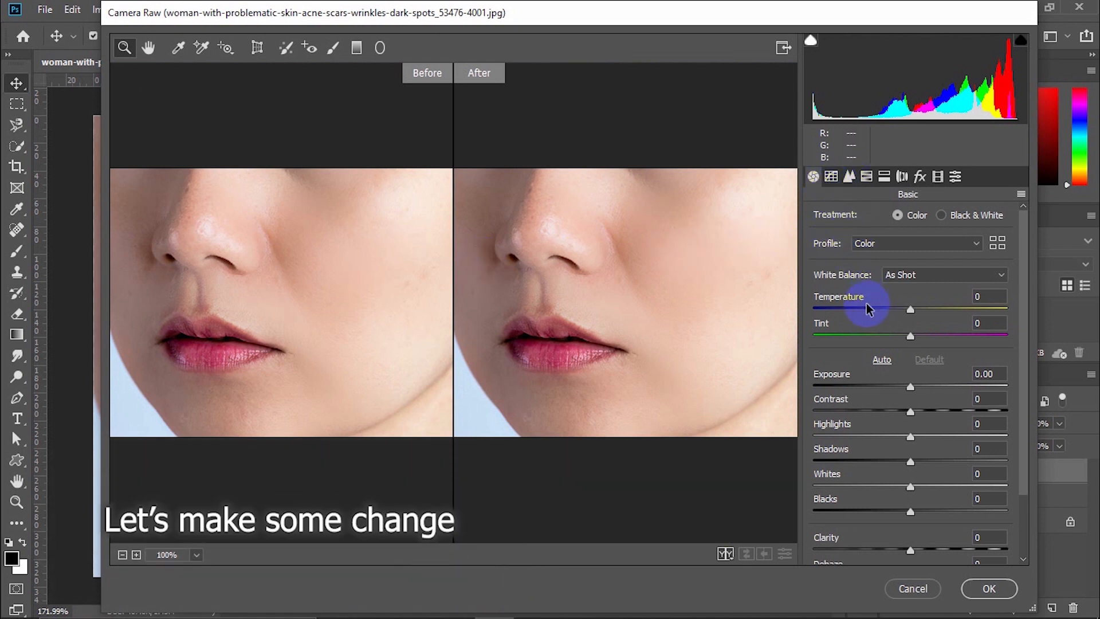
Set Camera Raw temperature to +4, tint to -5, and noise-reduction Luminance to 45, Luminance Detail to 41 and Luminance Contrast to 3, applying the filter
{"action": "left_click_drag", "start_coordinate": [859, 302], "coordinate": [823, 328]}
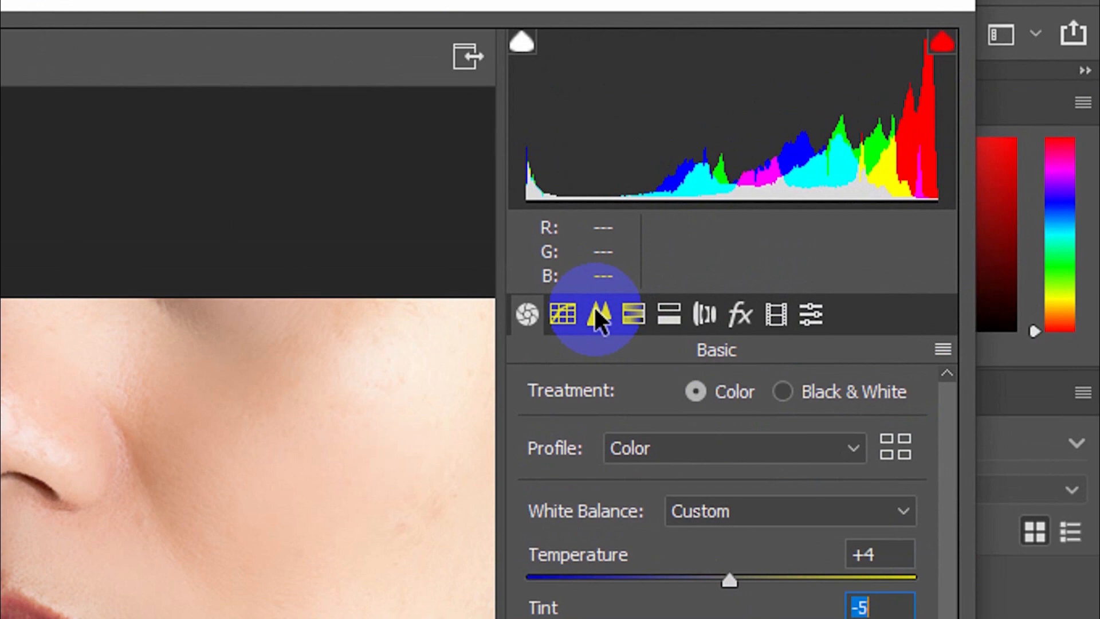
{"action": "left_click", "coordinate": [849, 178]}
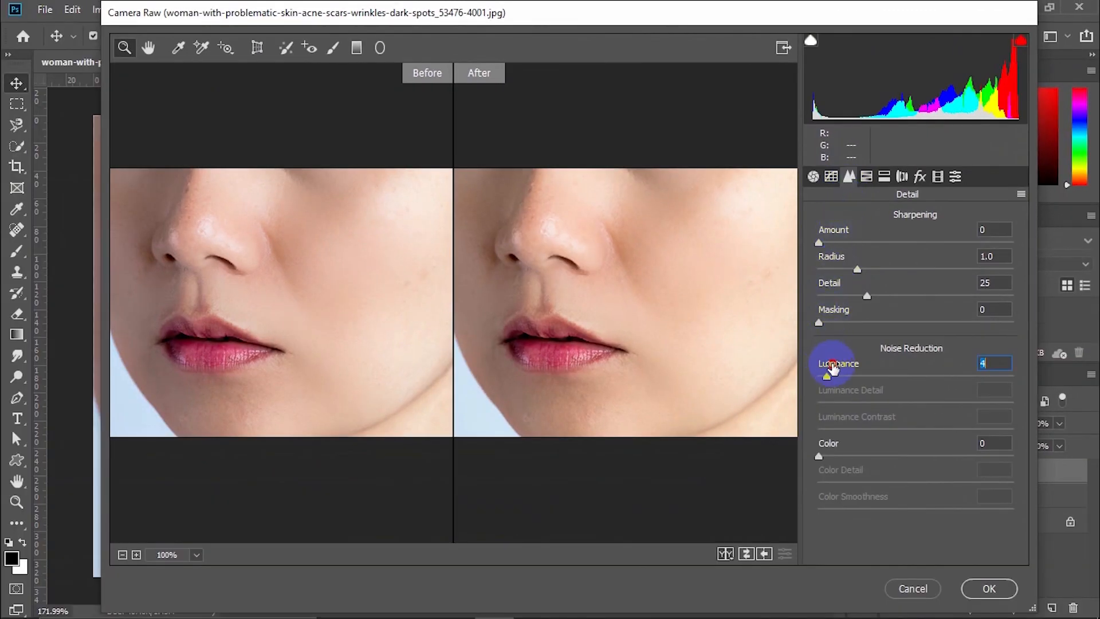
{"action": "left_click_drag", "start_coordinate": [833, 369], "coordinate": [844, 368]}
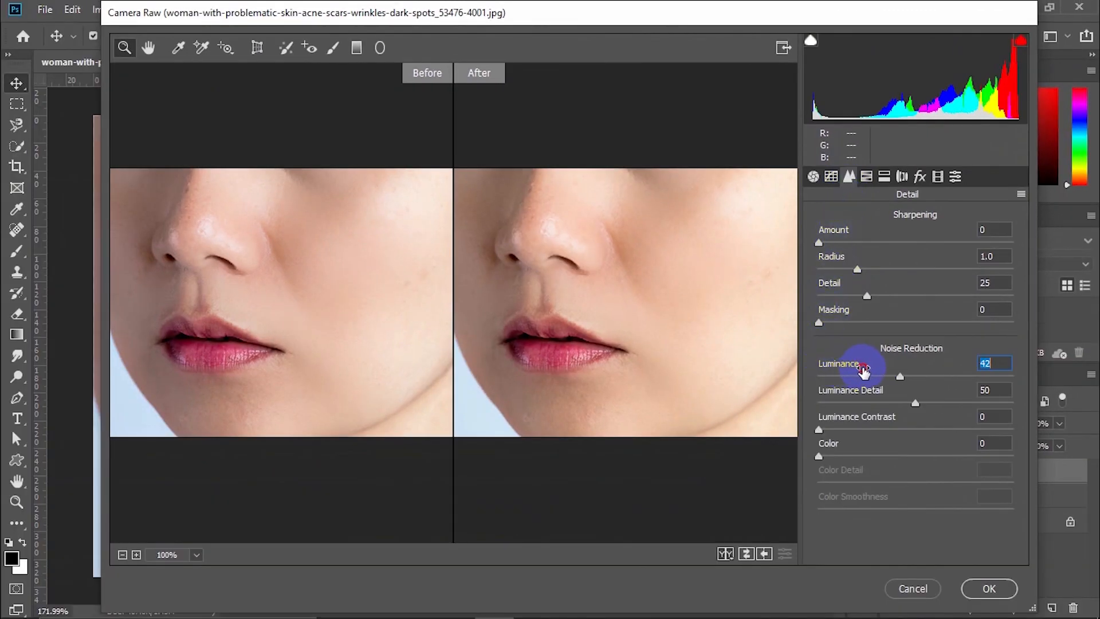
{"action": "left_click_drag", "start_coordinate": [917, 373], "coordinate": [840, 377]}
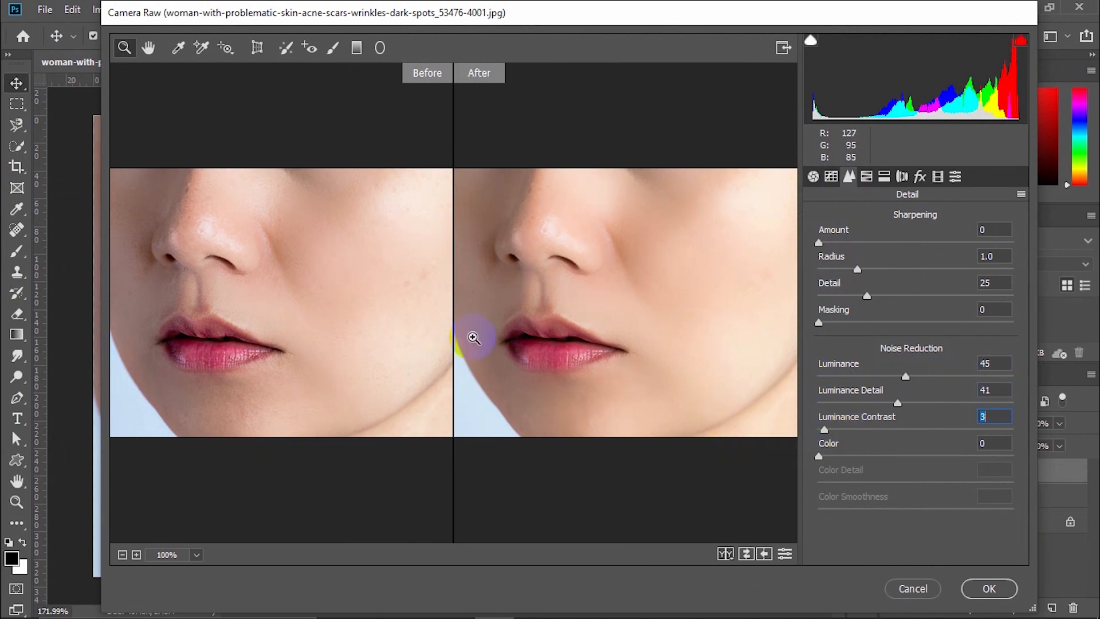
{"action": "left_click", "coordinate": [989, 588]}
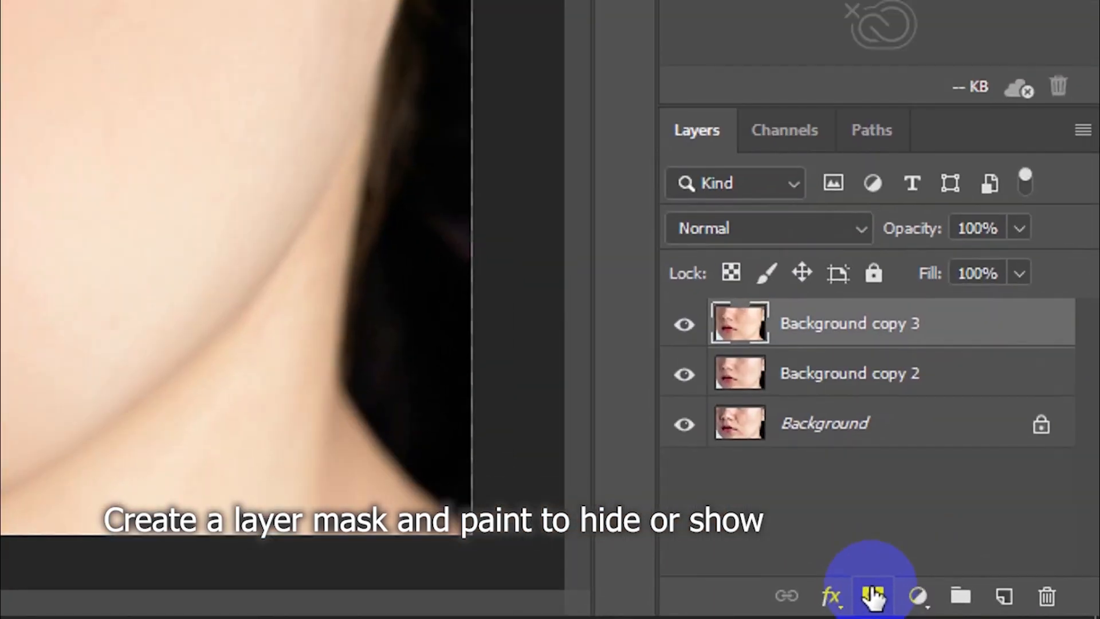
Add a layer mask to Background copy 3 and fill it with the black foreground color at 100% opacity
{"action": "left_click", "coordinate": [874, 596]}
{"action": "left_click", "coordinate": [818, 323]}
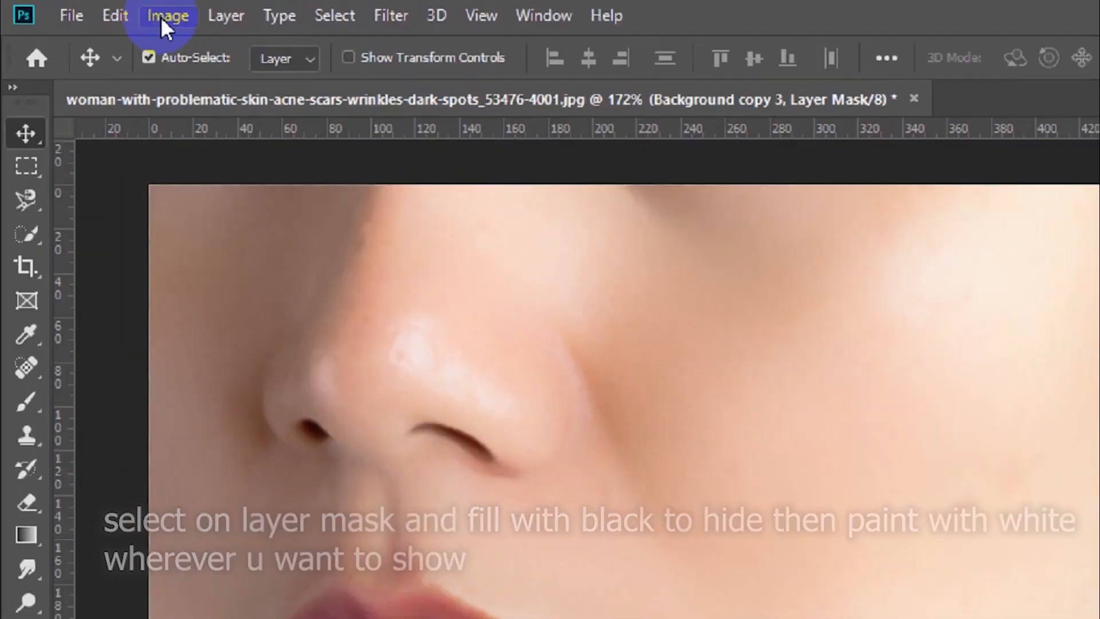
{"action": "left_click", "coordinate": [105, 9]}
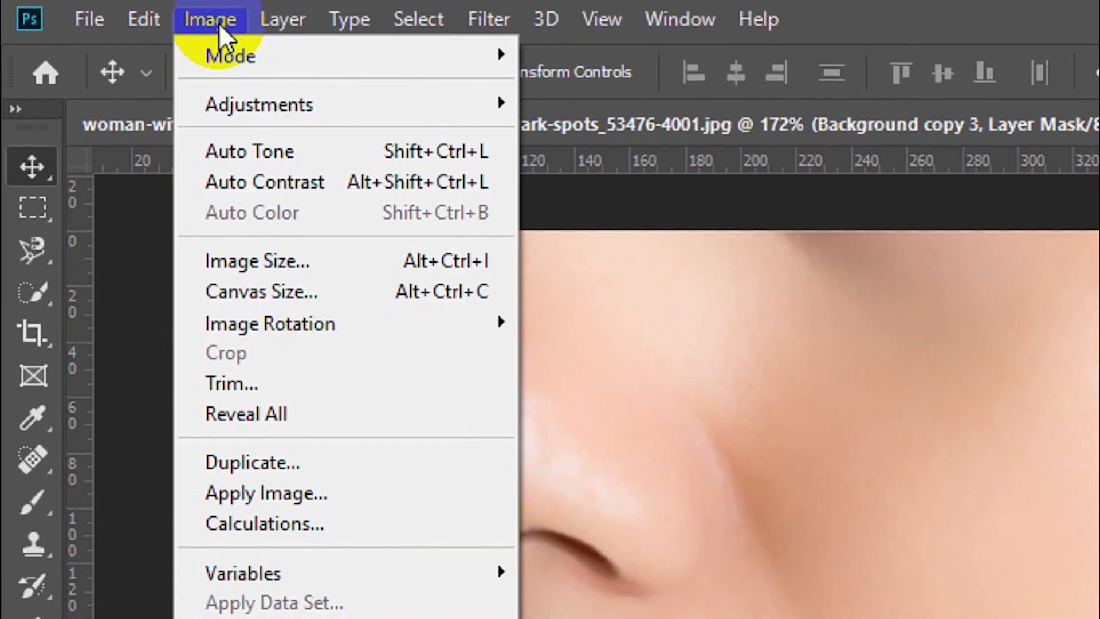
{"action": "left_click", "coordinate": [149, 15]}
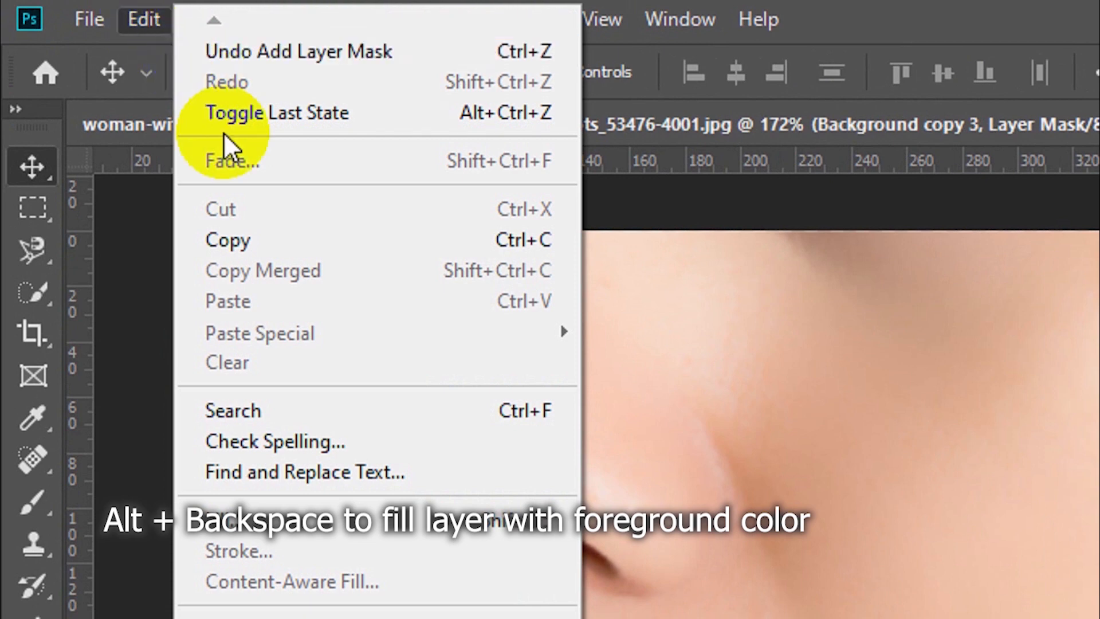
{"action": "left_click", "coordinate": [258, 506]}
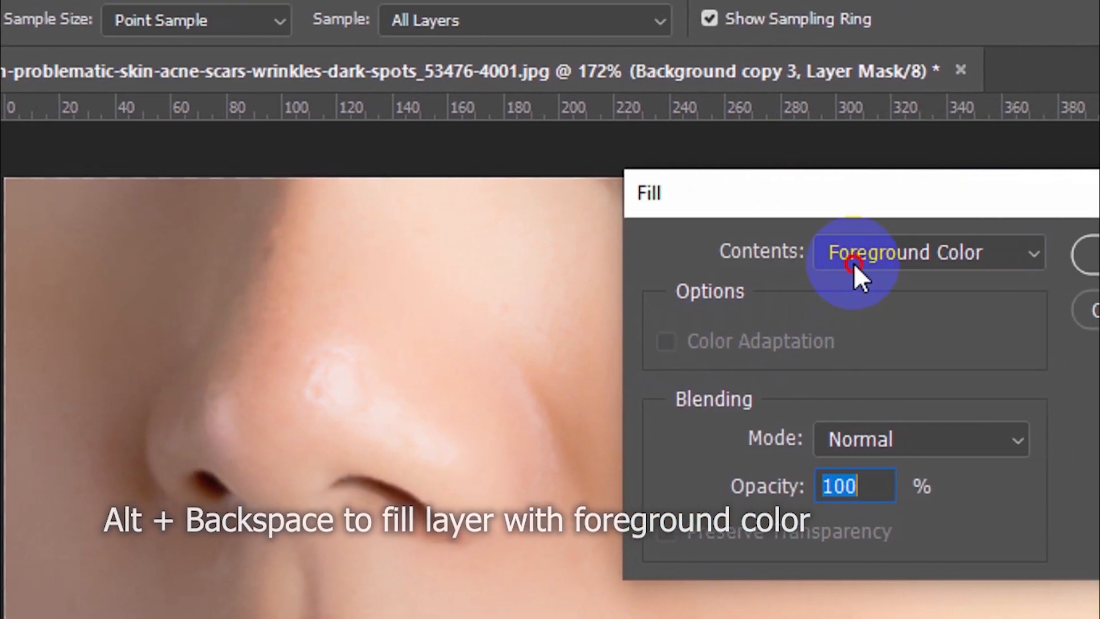
{"action": "left_click", "coordinate": [854, 258]}
{"action": "left_click", "coordinate": [862, 282]}
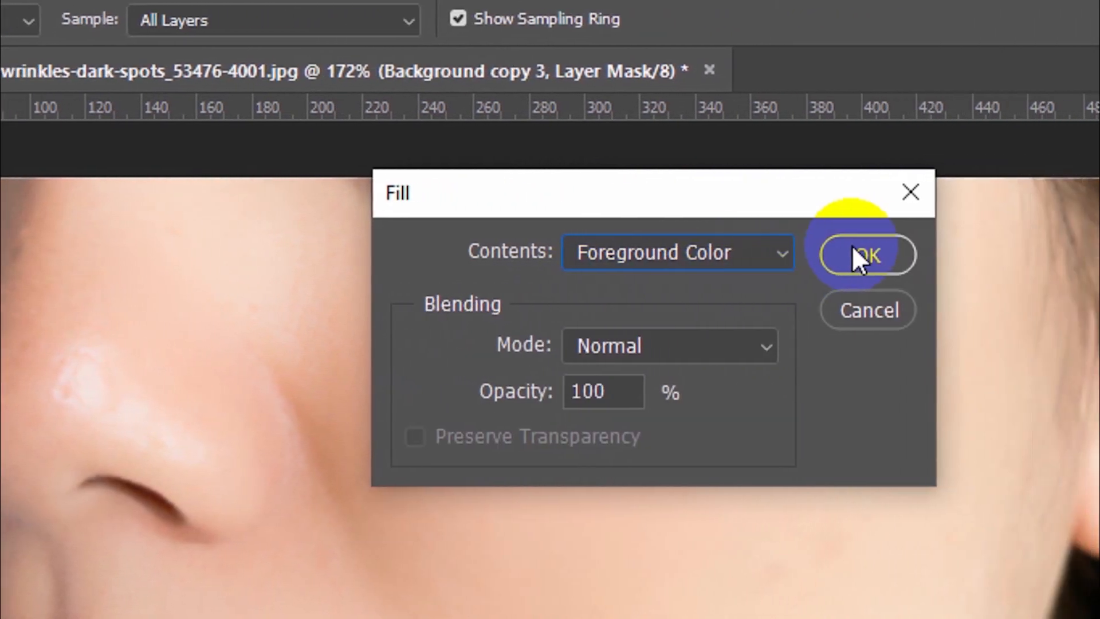
{"action": "left_click", "coordinate": [828, 247]}
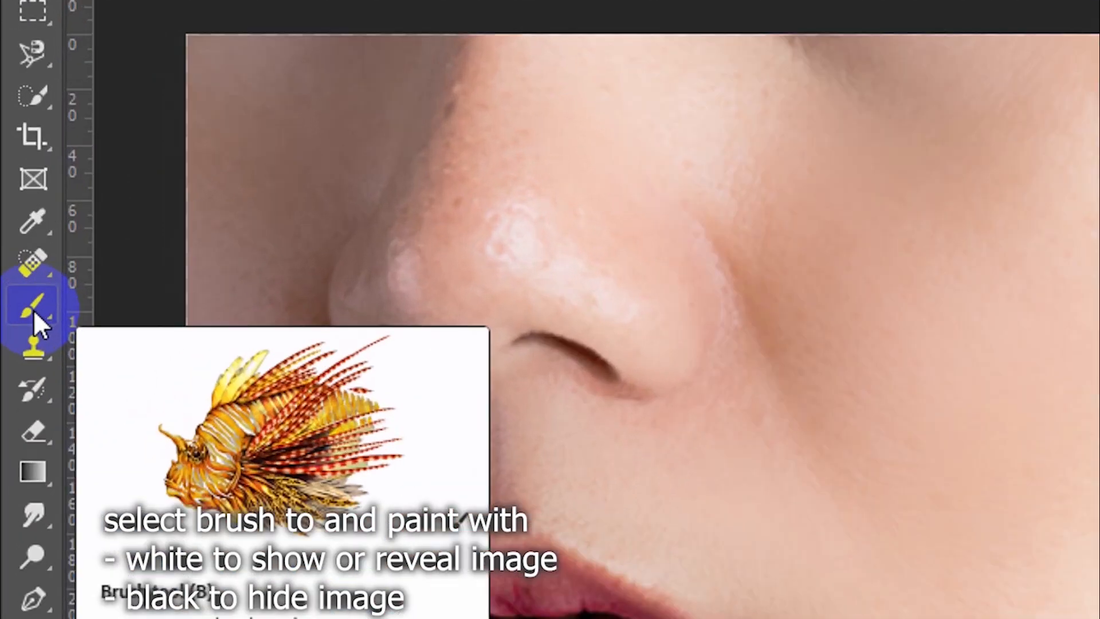
Set up the Brush tool with the Soft Round preset at 73% opacity
{"action": "left_click", "coordinate": [33, 310]}
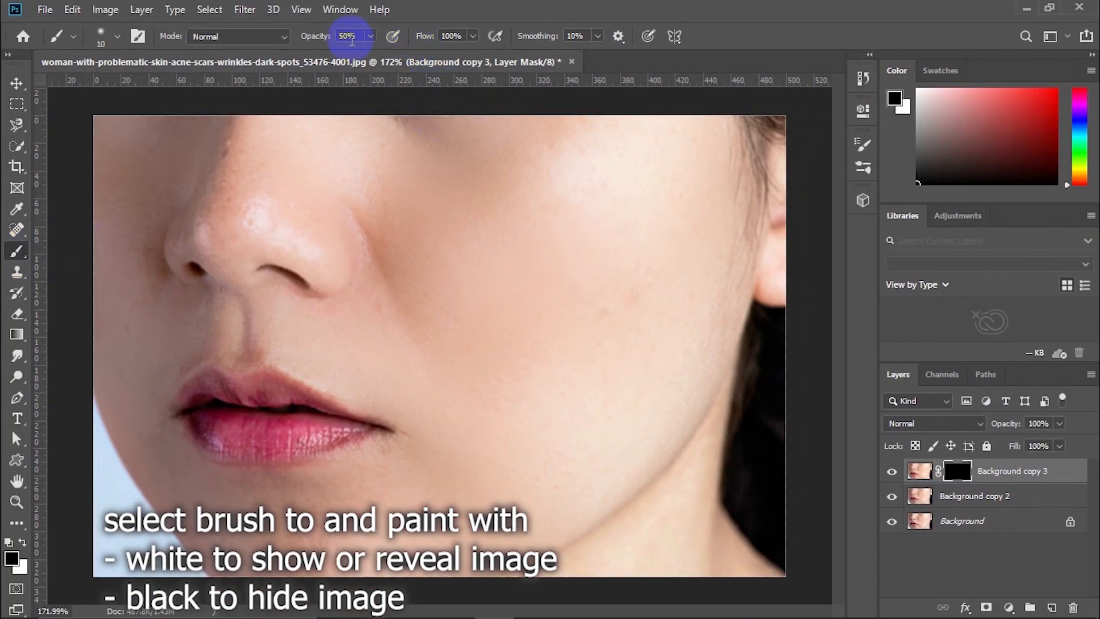
{"action": "left_click_drag", "start_coordinate": [317, 37], "coordinate": [327, 37]}
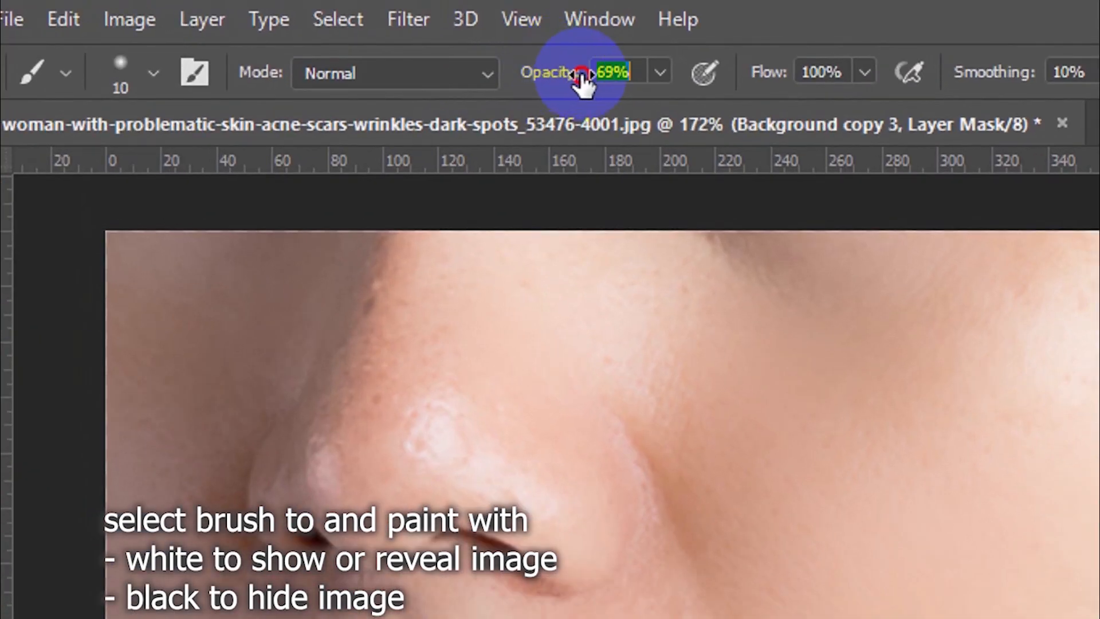
{"action": "left_click_drag", "start_coordinate": [582, 81], "coordinate": [591, 80]}
{"action": "left_click", "coordinate": [153, 73]}
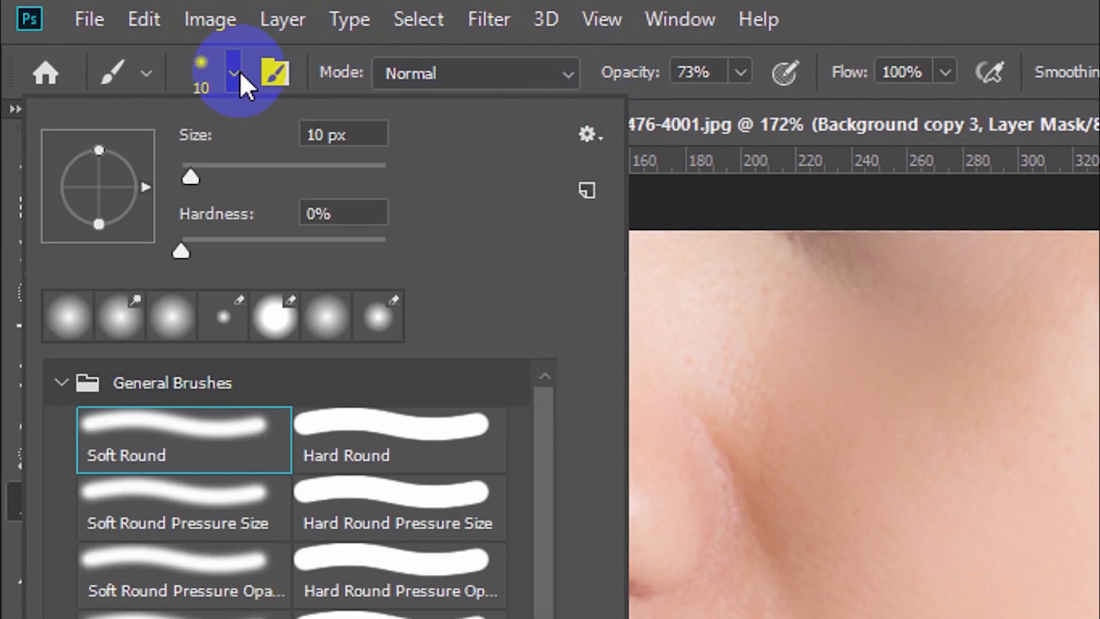
{"action": "left_click", "coordinate": [138, 450]}
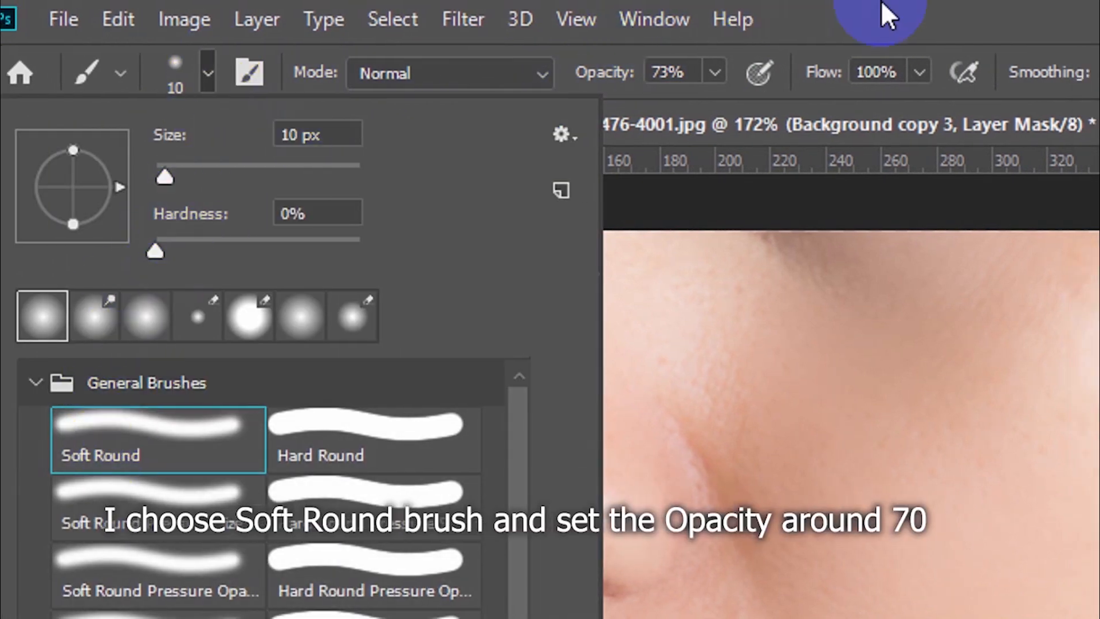
{"action": "left_click", "coordinate": [882, 2]}
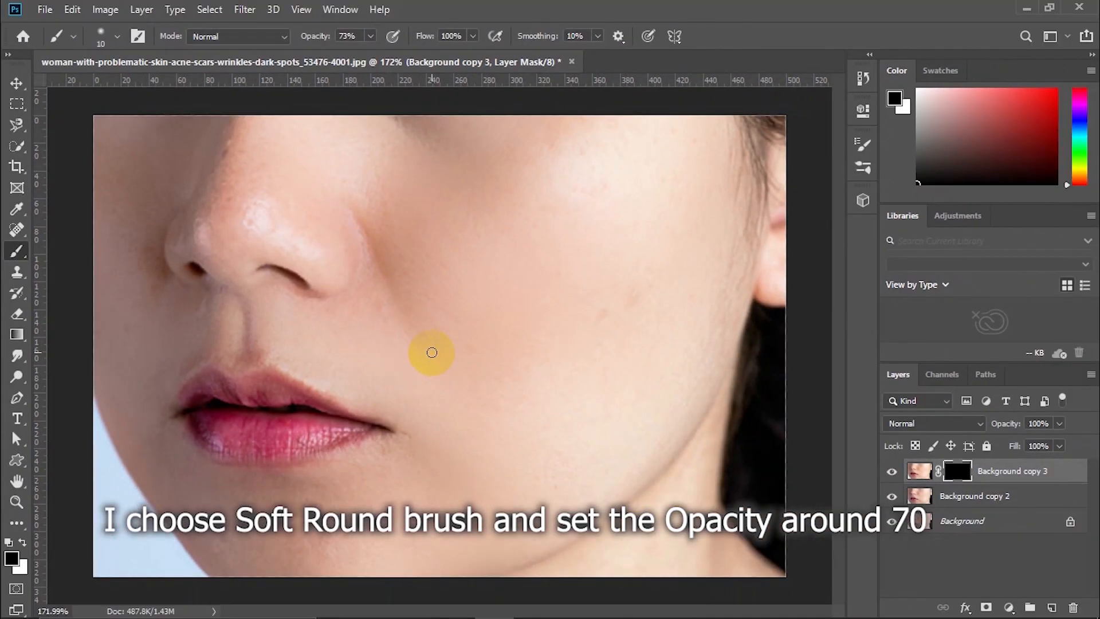
Paint white on the Background copy 3 mask with a 40 px brush over the nose, cheeks, chin and skin around the mouth
{"action": "left_click", "coordinate": [23, 542]}
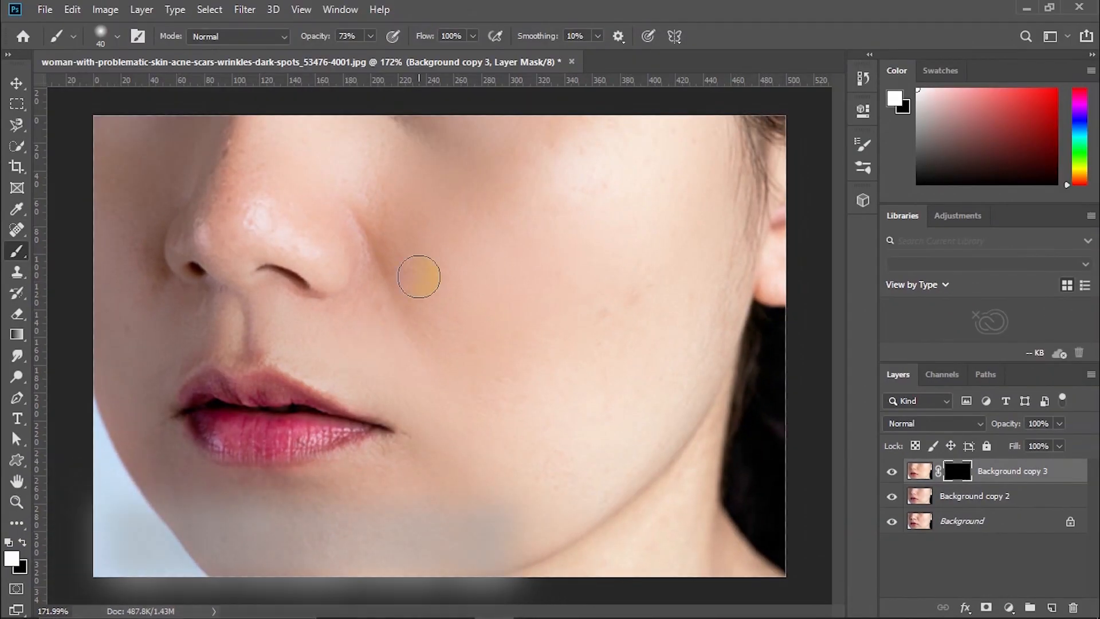
{"action": "mouse_move", "coordinate": [247, 166]}
{"action": "left_mouse_down"}
{"action": "mouse_move", "coordinate": [177, 228]}
{"action": "mouse_move", "coordinate": [140, 244]}
{"action": "mouse_move", "coordinate": [136, 162]}
{"action": "mouse_move", "coordinate": [93, 226]}
{"action": "mouse_move", "coordinate": [143, 221]}
{"action": "left_mouse_up"}
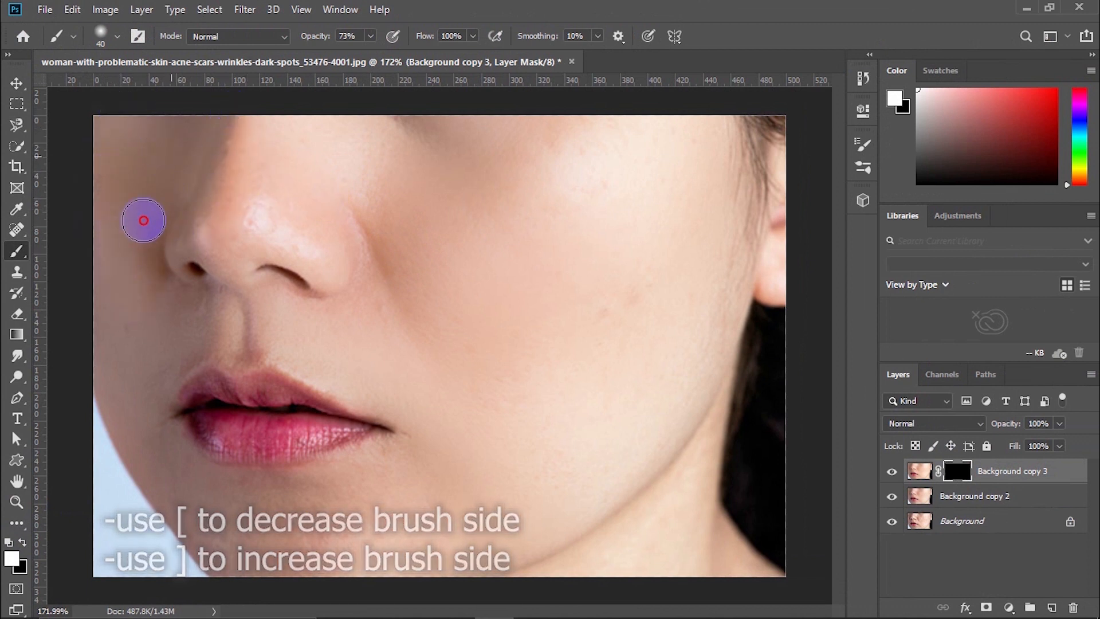
{"action": "mouse_move", "coordinate": [370, 143]}
{"action": "left_mouse_down"}
{"action": "mouse_move", "coordinate": [462, 149]}
{"action": "mouse_move", "coordinate": [379, 190]}
{"action": "mouse_move", "coordinate": [390, 231]}
{"action": "mouse_move", "coordinate": [421, 239]}
{"action": "left_mouse_up"}
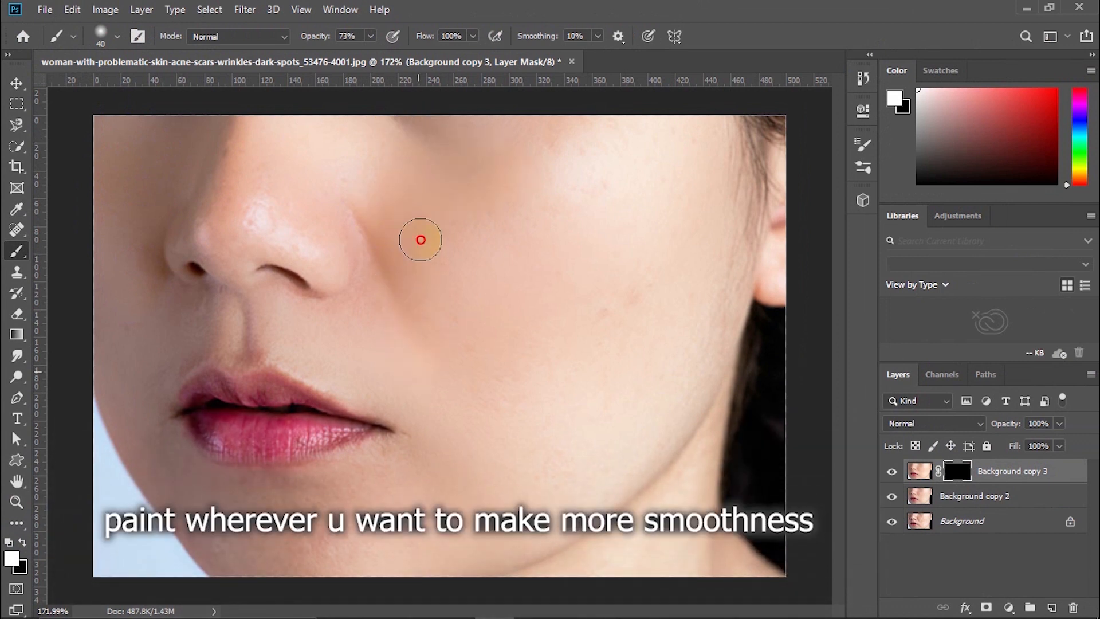
{"action": "left_click_drag", "start_coordinate": [362, 336], "coordinate": [295, 319]}
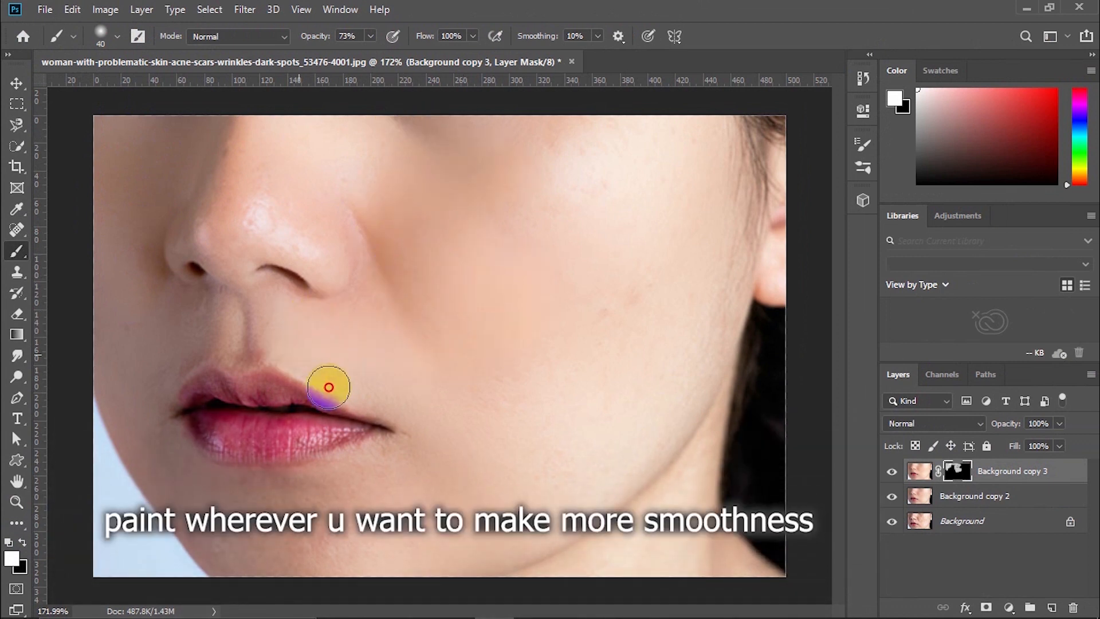
{"action": "left_click_drag", "start_coordinate": [328, 387], "coordinate": [434, 424]}
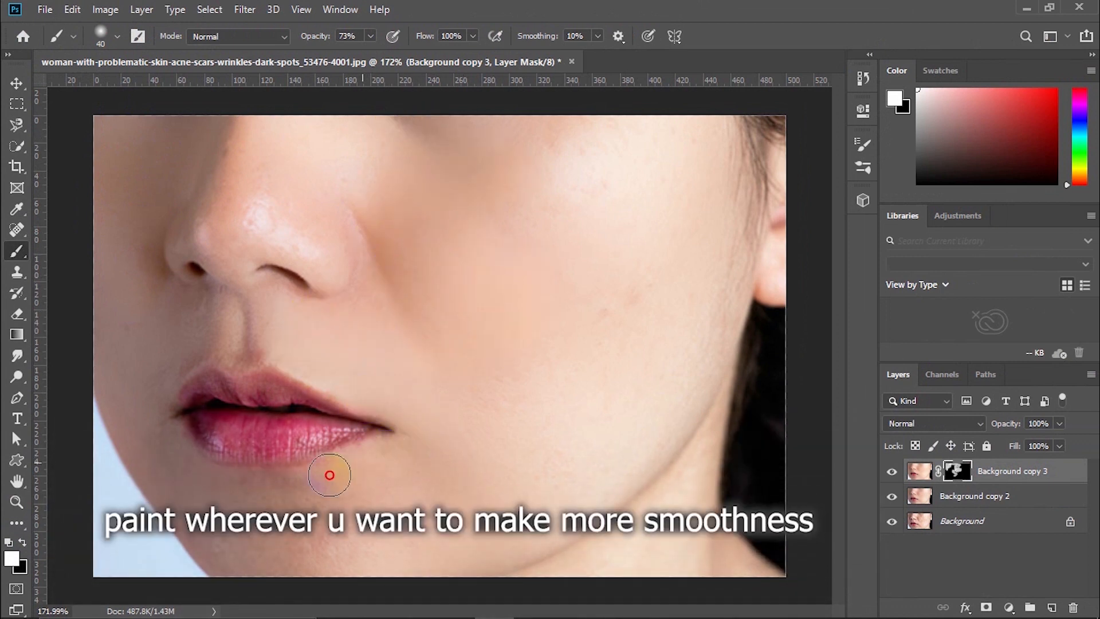
{"action": "mouse_move", "coordinate": [198, 474]}
{"action": "left_mouse_down"}
{"action": "mouse_move", "coordinate": [184, 415]}
{"action": "mouse_move", "coordinate": [263, 545]}
{"action": "mouse_move", "coordinate": [241, 530]}
{"action": "mouse_move", "coordinate": [381, 556]}
{"action": "mouse_move", "coordinate": [348, 519]}
{"action": "left_mouse_up"}
{"action": "mouse_move", "coordinate": [557, 518]}
{"action": "left_mouse_down"}
{"action": "mouse_move", "coordinate": [644, 460]}
{"action": "mouse_move", "coordinate": [709, 366]}
{"action": "mouse_move", "coordinate": [562, 430]}
{"action": "mouse_move", "coordinate": [653, 212]}
{"action": "mouse_move", "coordinate": [559, 192]}
{"action": "mouse_move", "coordinate": [576, 186]}
{"action": "mouse_move", "coordinate": [725, 279]}
{"action": "mouse_move", "coordinate": [719, 265]}
{"action": "mouse_move", "coordinate": [607, 298]}
{"action": "mouse_move", "coordinate": [539, 338]}
{"action": "left_mouse_up"}
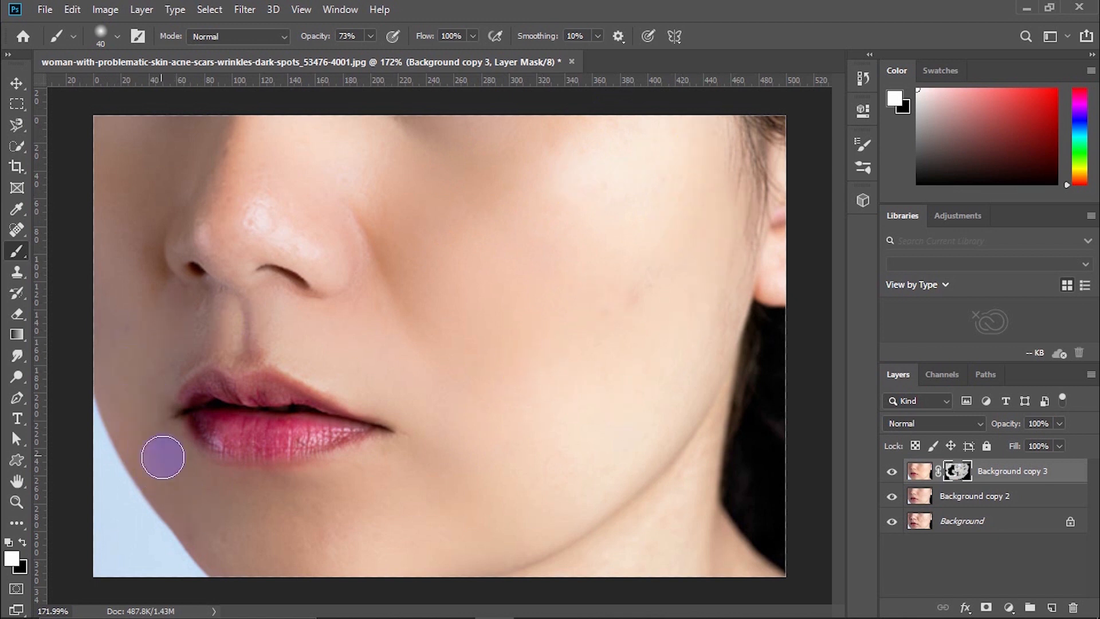
{"action": "left_click_drag", "start_coordinate": [250, 316], "coordinate": [323, 358]}
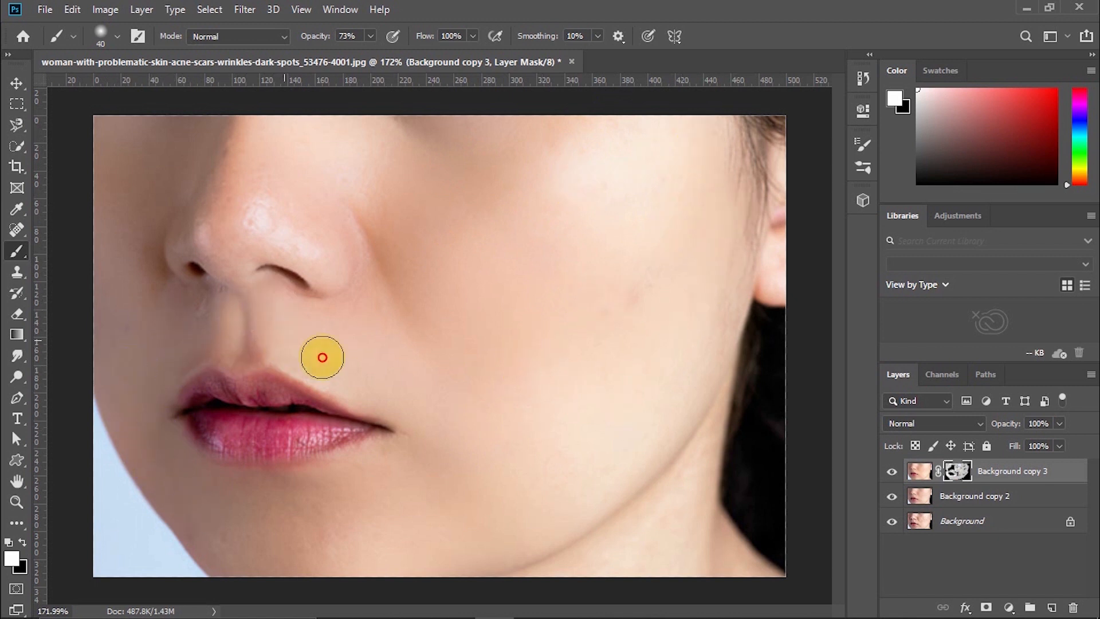
{"action": "left_click_drag", "start_coordinate": [215, 299], "coordinate": [196, 314]}
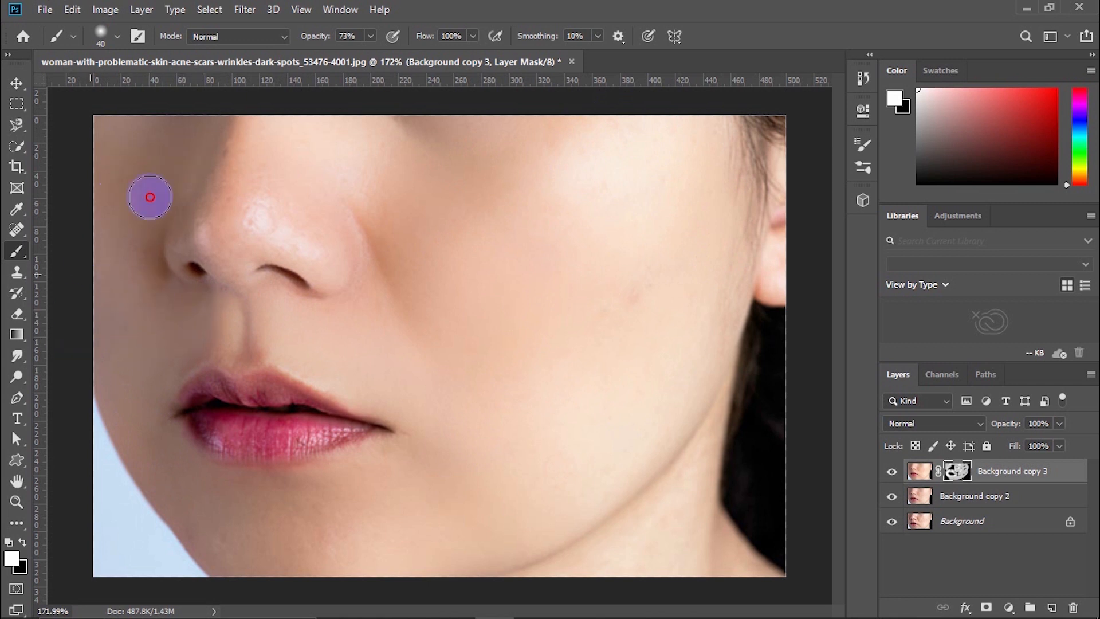
{"action": "mouse_move", "coordinate": [202, 192]}
{"action": "left_mouse_down"}
{"action": "mouse_move", "coordinate": [276, 221]}
{"action": "mouse_move", "coordinate": [203, 235]}
{"action": "left_mouse_up"}
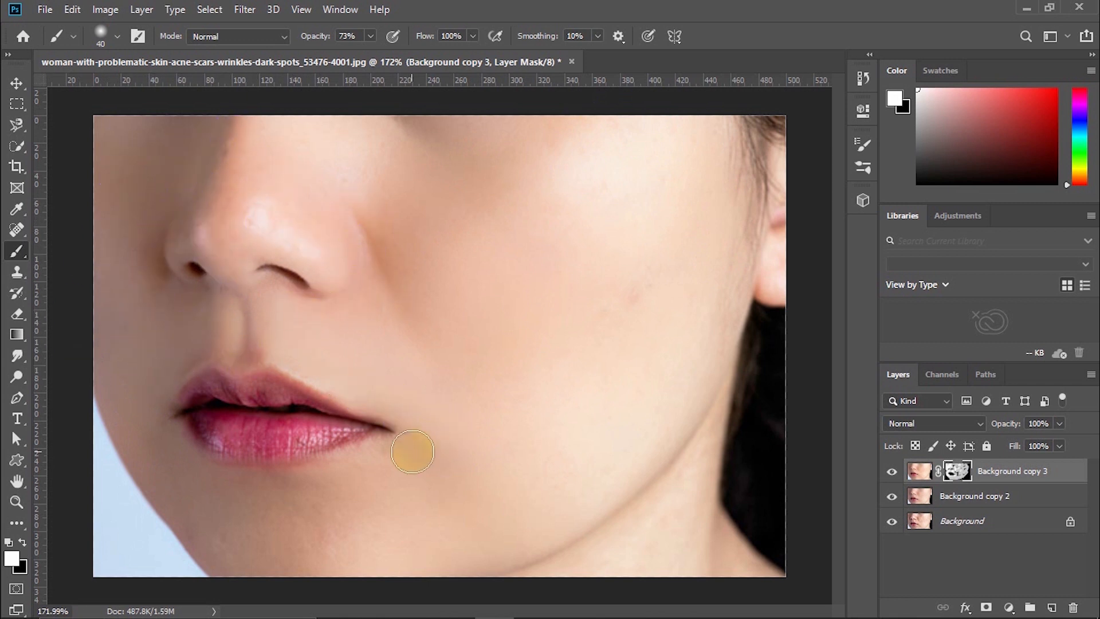
{"action": "left_click", "coordinate": [609, 391]}
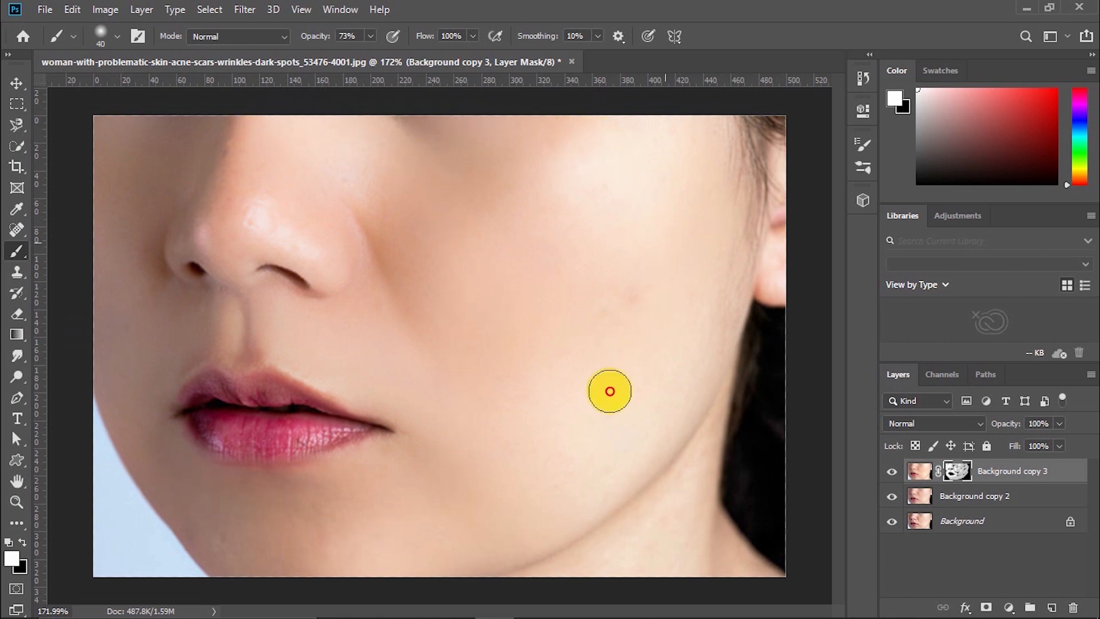
Paint white over the lips on the mask at 44% brush opacity, reducing the brush size to 20 px
{"action": "scroll", "coordinate": [272, 404], "scroll_direction": "up", "scroll_amount": 5}
{"action": "left_click_drag", "start_coordinate": [322, 40], "coordinate": [298, 39]}
{"action": "scroll", "coordinate": [194, 420], "scroll_direction": "up", "scroll_amount": 3}
{"action": "key", "text": "["}
{"action": "key", "text": "["}
{"action": "key", "text": "["}
{"action": "key", "text": "["}
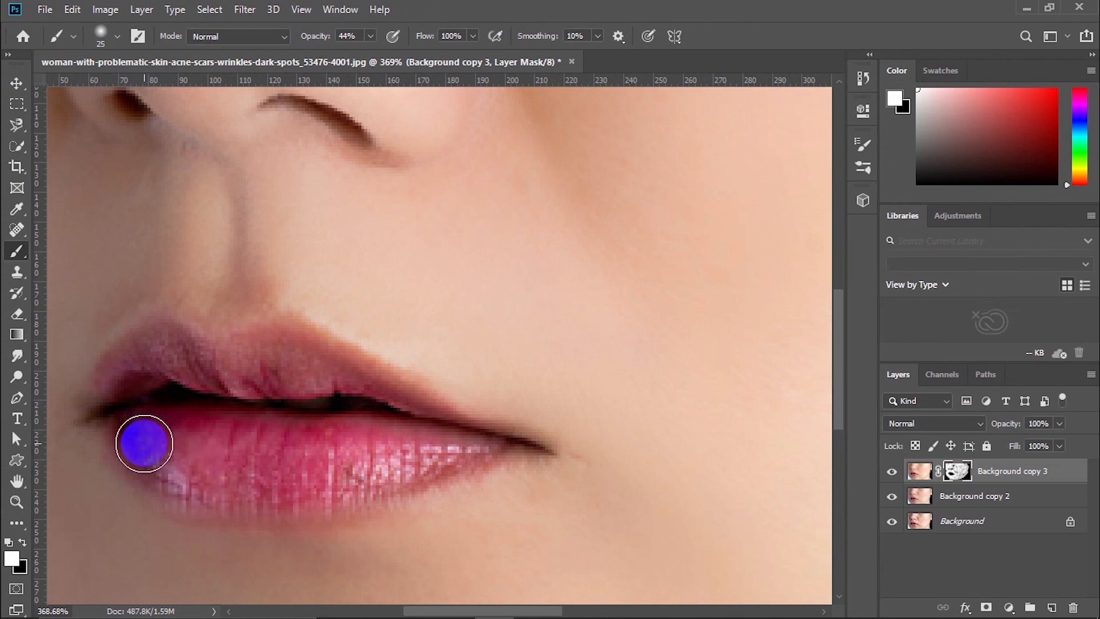
{"action": "left_click_drag", "start_coordinate": [143, 443], "coordinate": [168, 464]}
{"action": "left_click", "coordinate": [332, 486]}
{"action": "left_click", "coordinate": [221, 449]}
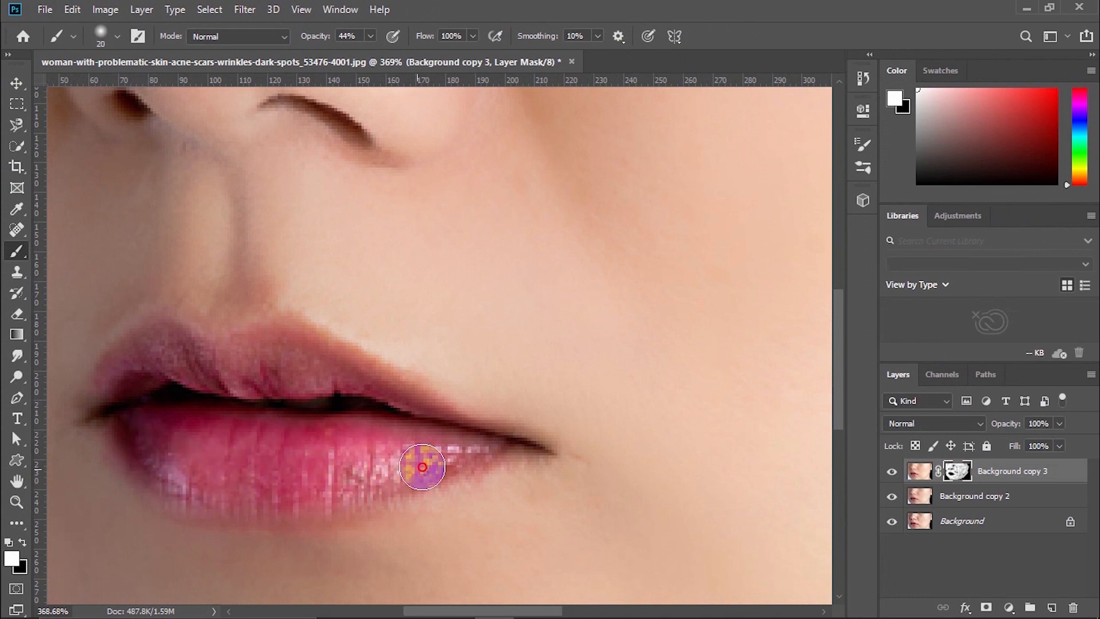
{"action": "mouse_move", "coordinate": [334, 381]}
{"action": "left_mouse_down"}
{"action": "mouse_move", "coordinate": [294, 355]}
{"action": "mouse_move", "coordinate": [267, 381]}
{"action": "mouse_move", "coordinate": [159, 349]}
{"action": "mouse_move", "coordinate": [200, 375]}
{"action": "mouse_move", "coordinate": [125, 370]}
{"action": "mouse_move", "coordinate": [201, 361]}
{"action": "mouse_move", "coordinate": [389, 390]}
{"action": "mouse_move", "coordinate": [410, 424]}
{"action": "left_mouse_up"}
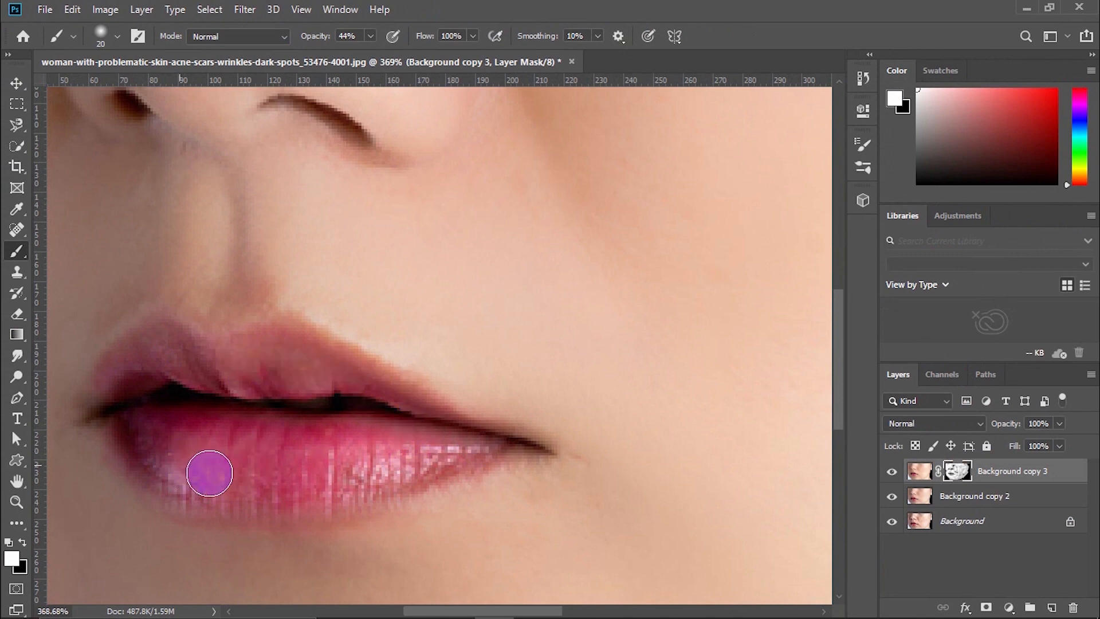
Compare the portrait with and without the Background copy 3 layer by toggling its visibility
{"action": "scroll", "coordinate": [319, 380], "scroll_direction": "down", "scroll_amount": 5}
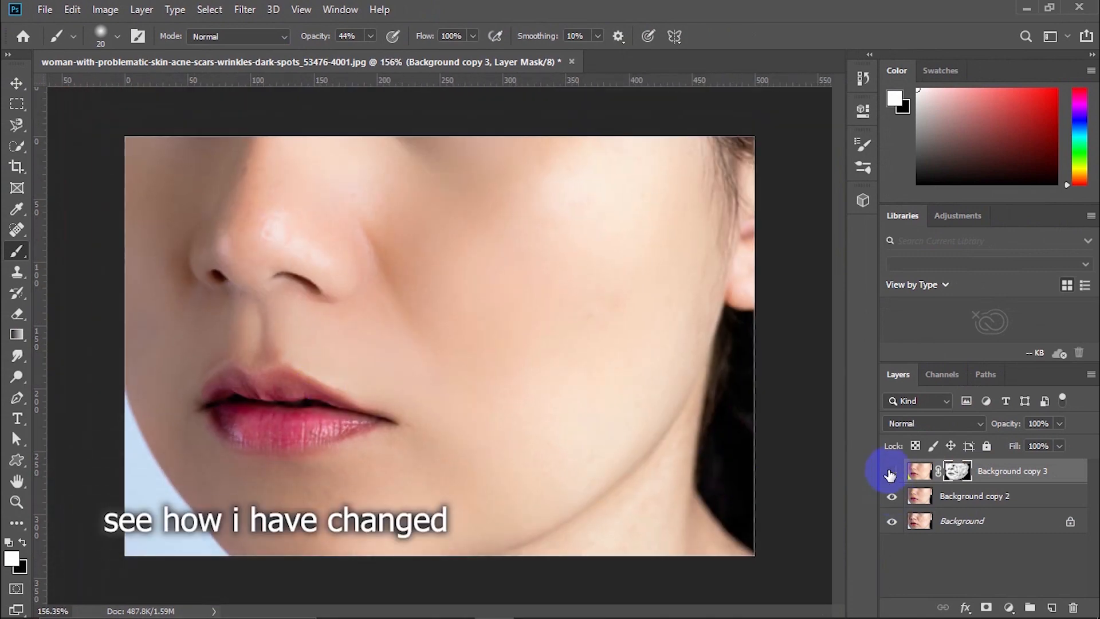
{"action": "left_click", "coordinate": [892, 472]}
{"action": "left_click", "coordinate": [892, 472]}
{"action": "left_click", "coordinate": [891, 472]}
{"action": "left_click", "coordinate": [891, 471]}
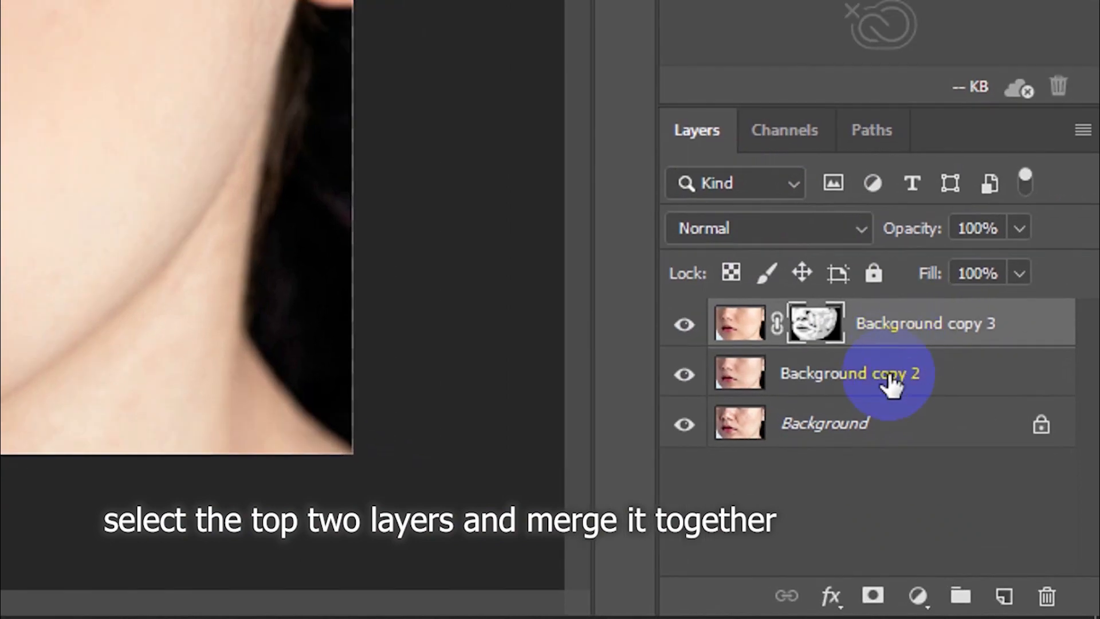
Merge the Background copy 3 and Background copy 2 layers into one layer
{"action": "left_click", "coordinate": [890, 378], "text": "shift"}
{"action": "right_click", "coordinate": [890, 376]}
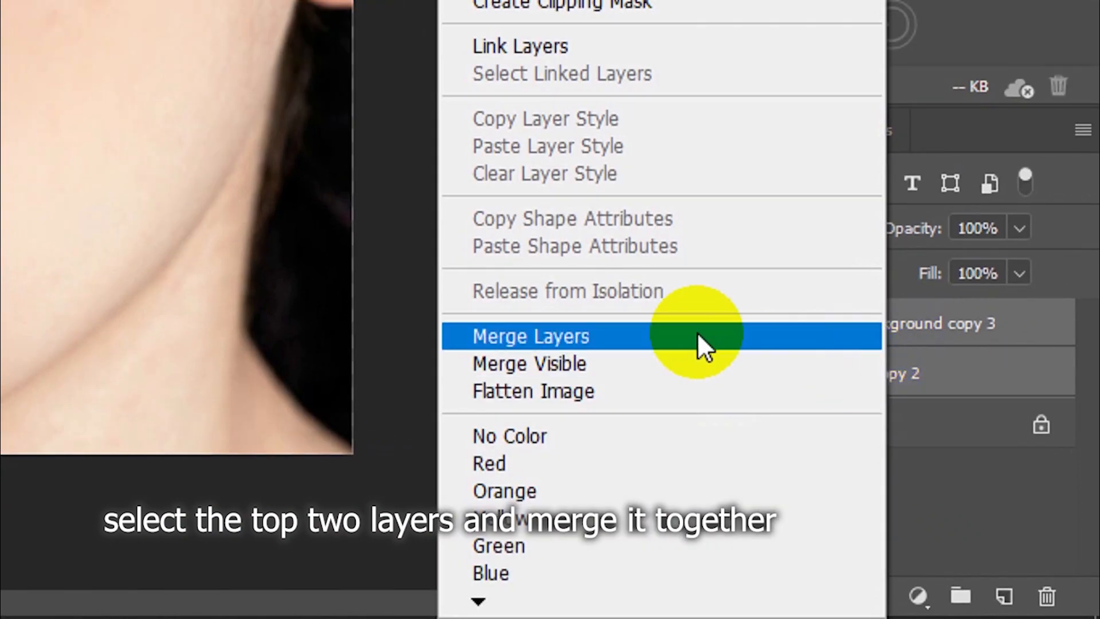
{"action": "left_click", "coordinate": [697, 333]}
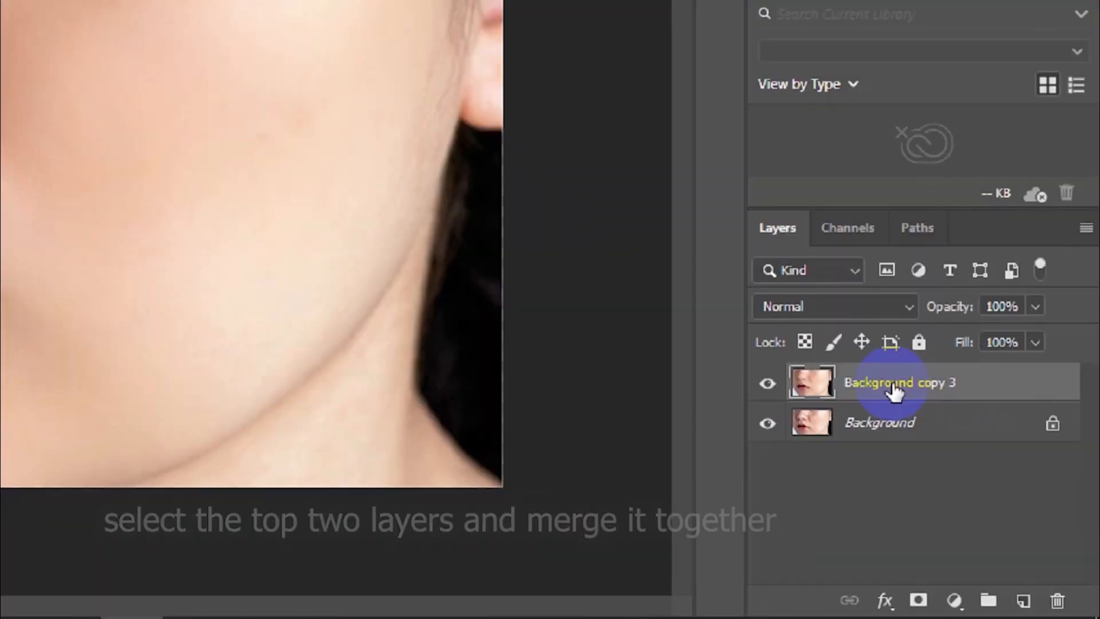
Duplicate the merged Background copy 3 layer within the same document
{"action": "right_click", "coordinate": [968, 473]}
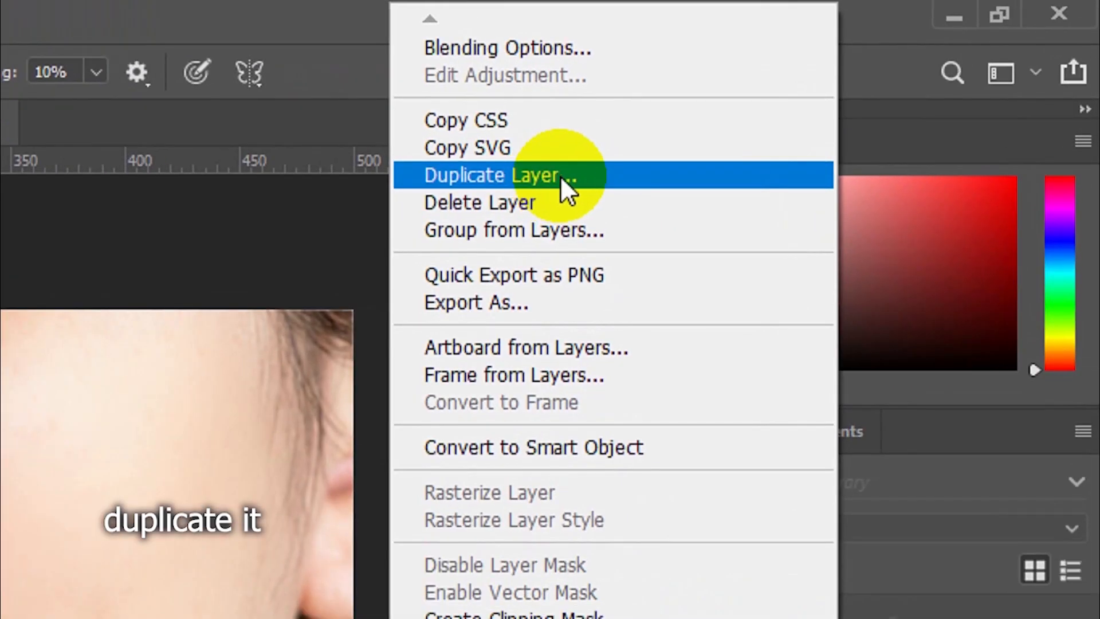
{"action": "left_click", "coordinate": [587, 175]}
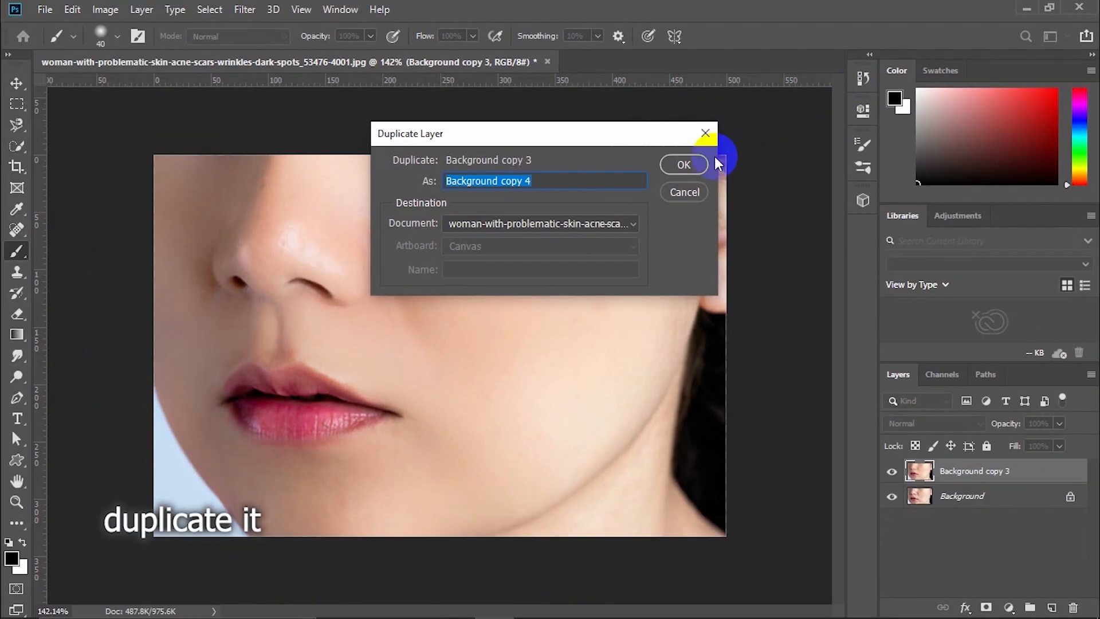
{"action": "left_click", "coordinate": [264, 331]}
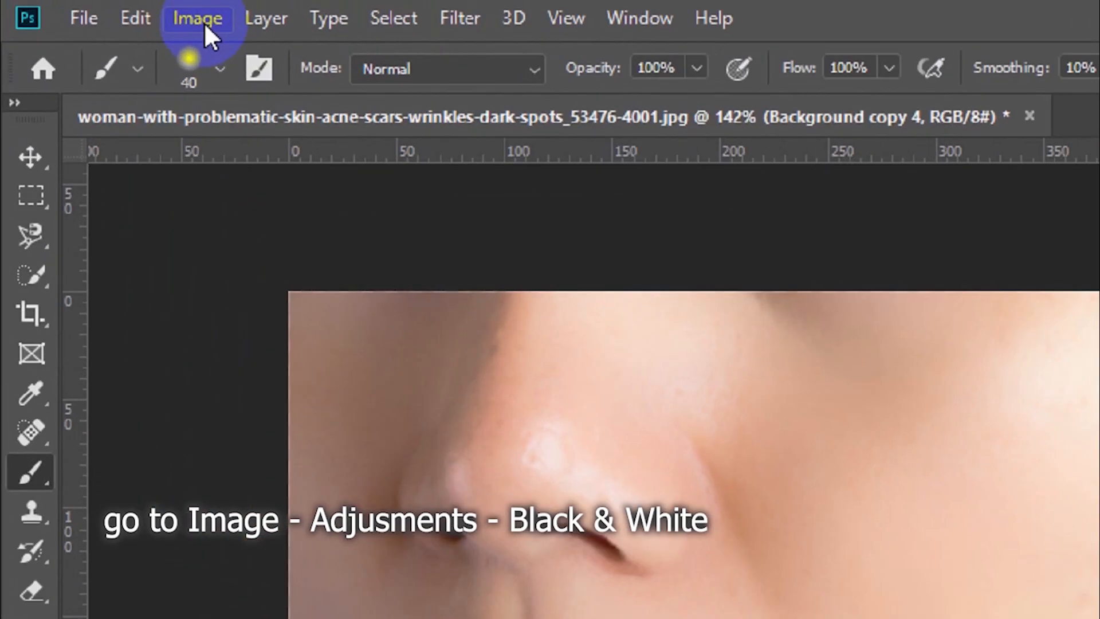
Convert the Background copy 4 layer to grayscale with a Black & White adjustment using the automatic color mix
{"action": "left_click", "coordinate": [109, 12]}
{"action": "mouse_move", "coordinate": [363, 108]}
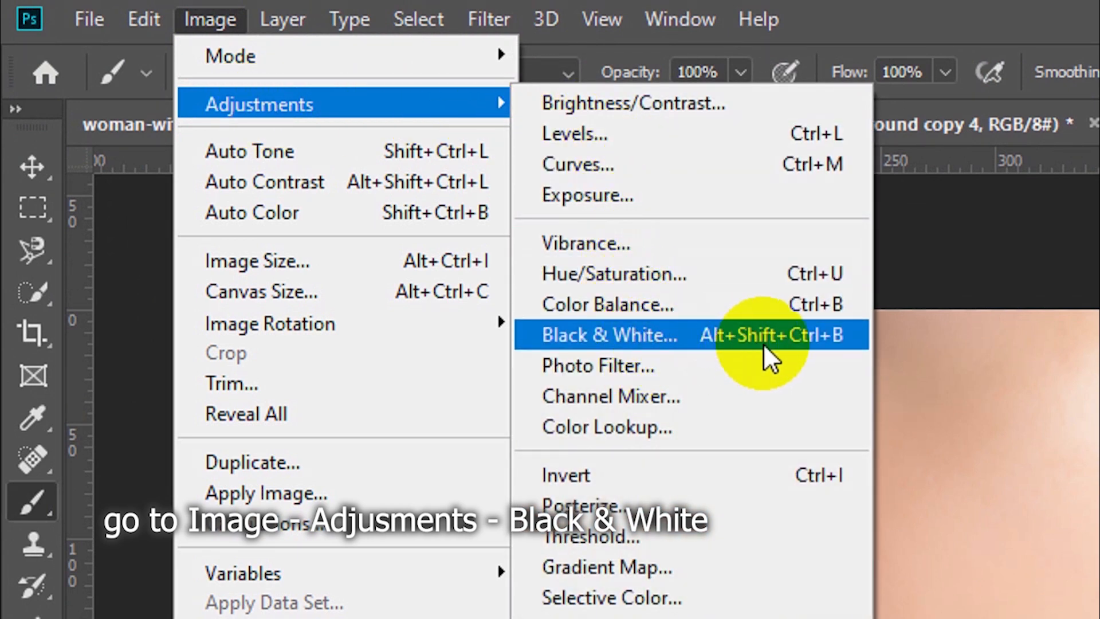
{"action": "left_click", "coordinate": [818, 340]}
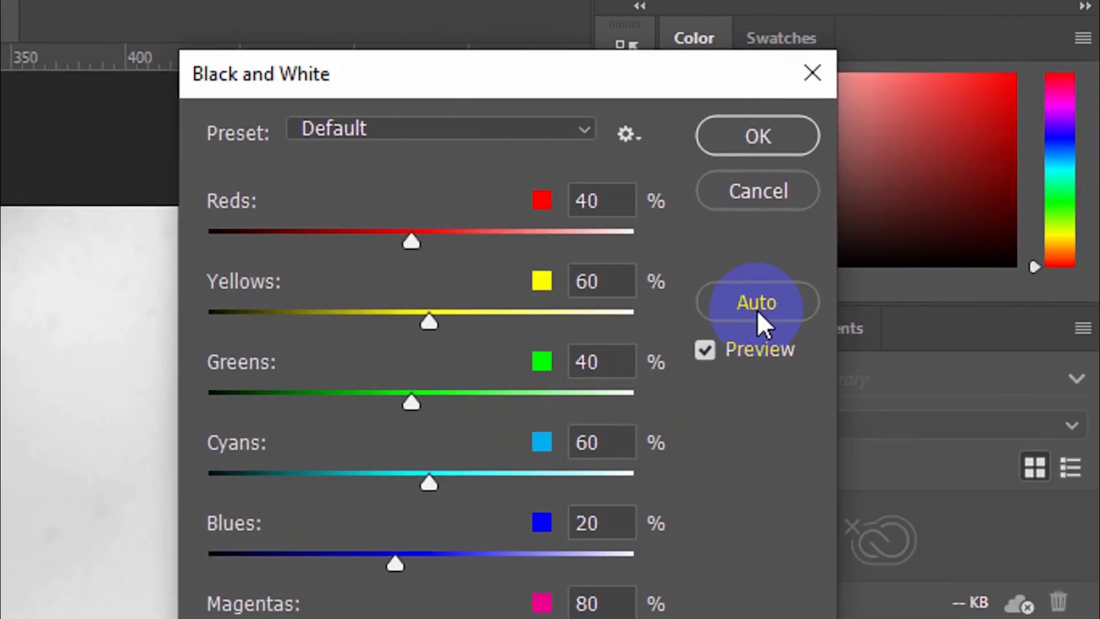
{"action": "left_click", "coordinate": [928, 203]}
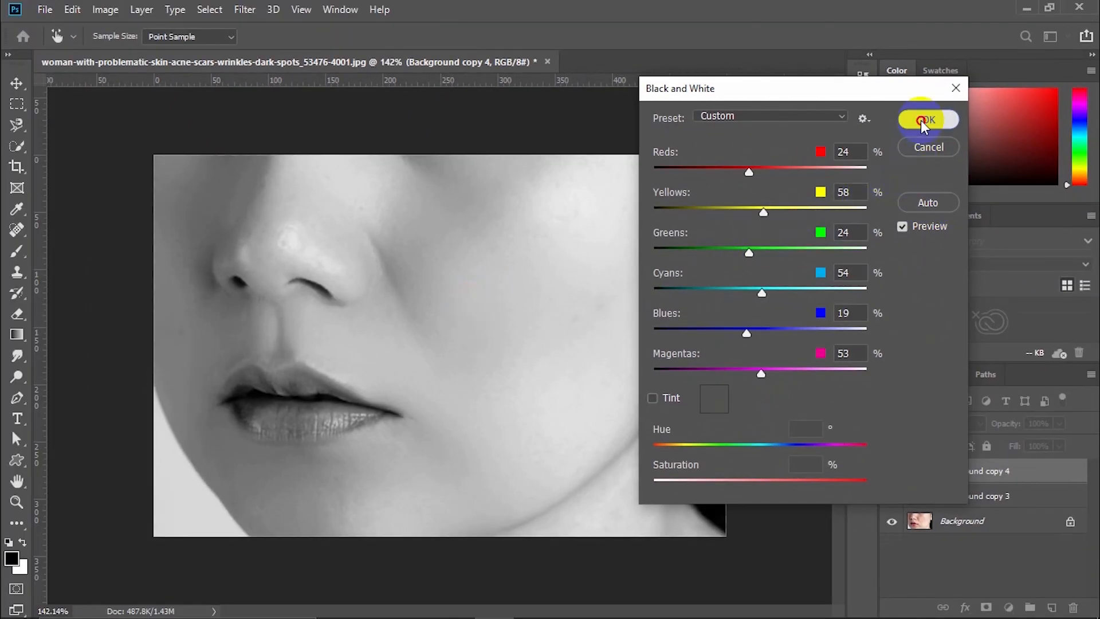
{"action": "left_click", "coordinate": [920, 121]}
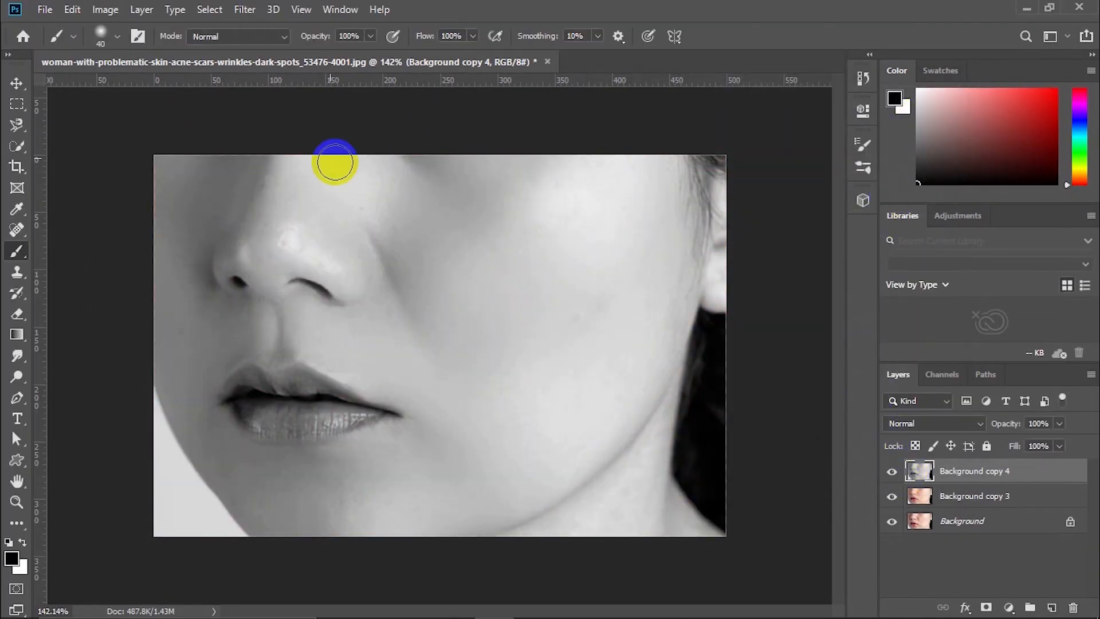
Apply a High Pass filter with a 1.5-pixel radius to the black-and-white Background copy 4 layer
{"action": "left_click", "coordinate": [245, 9]}
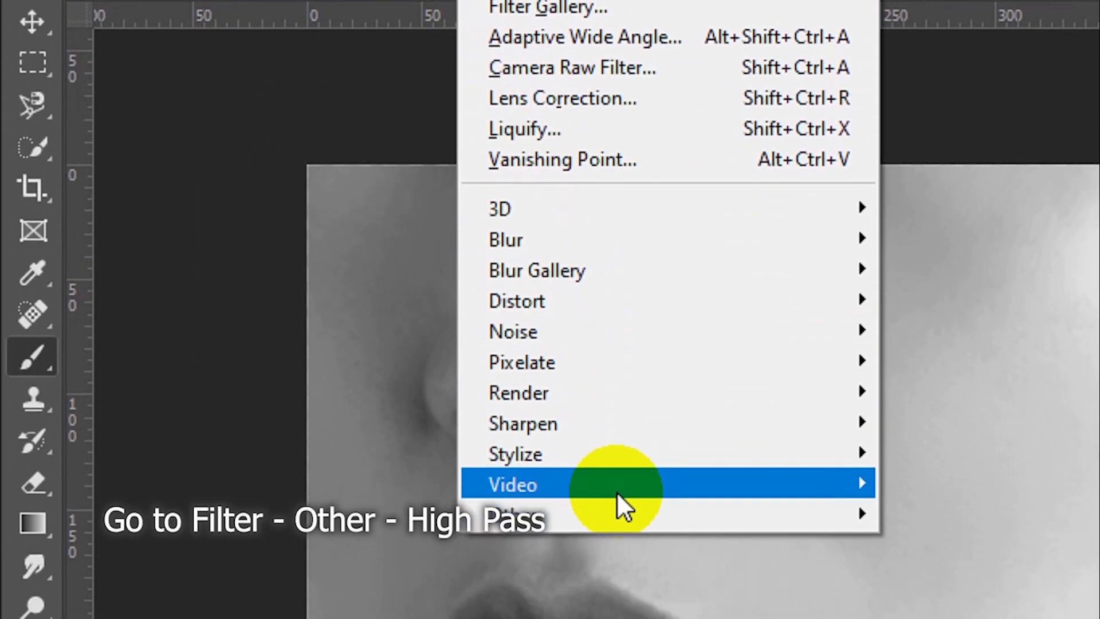
{"action": "mouse_move", "coordinate": [694, 474]}
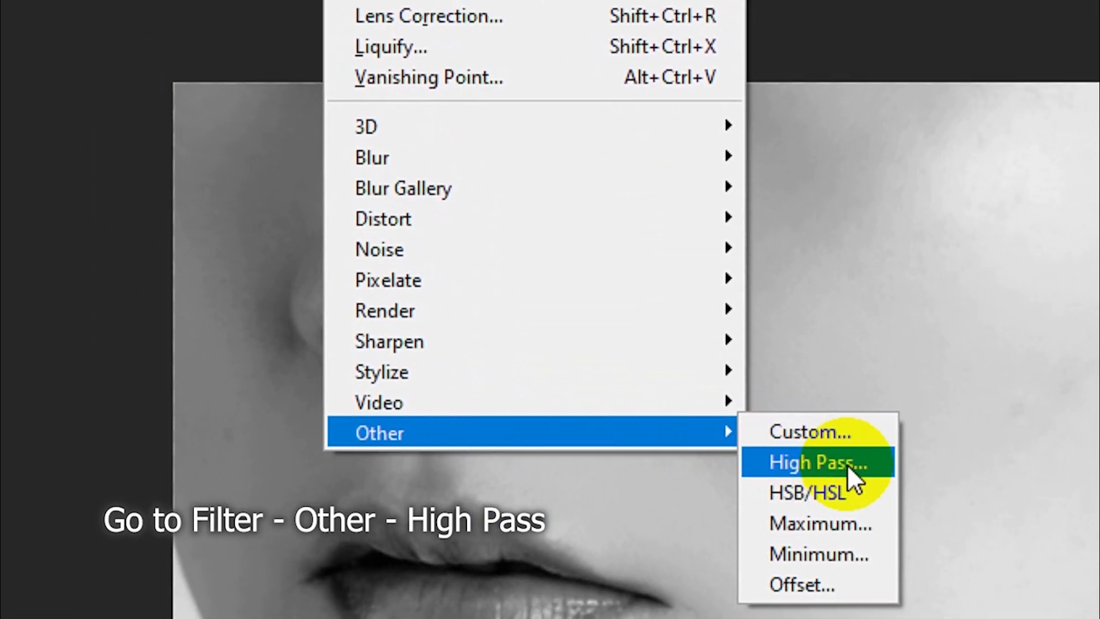
{"action": "left_click", "coordinate": [849, 465]}
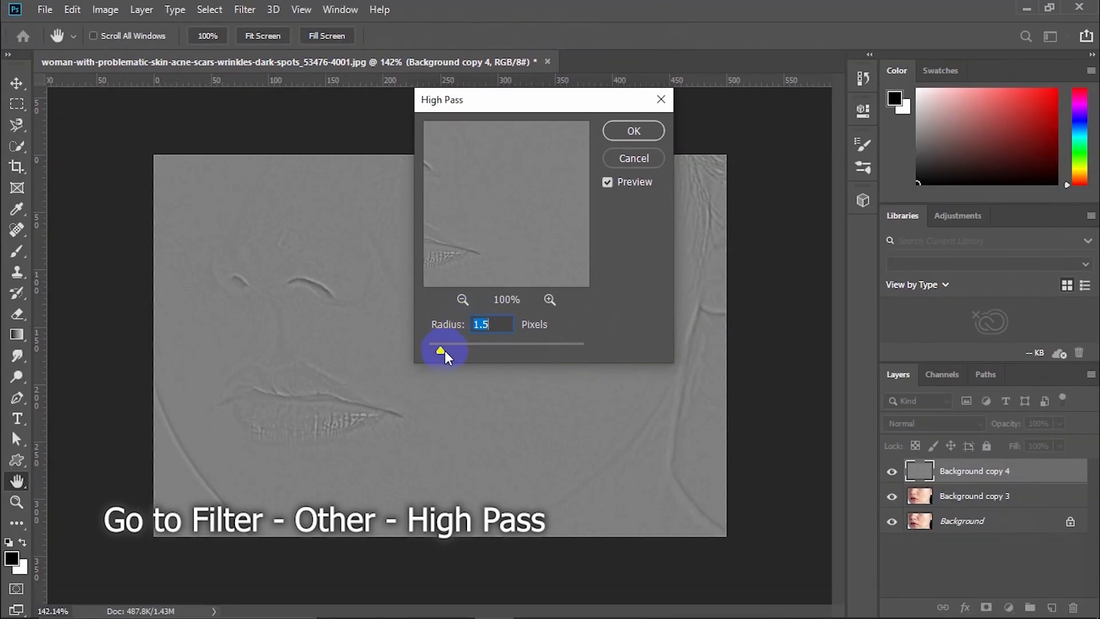
{"action": "left_click_drag", "start_coordinate": [445, 351], "coordinate": [442, 355]}
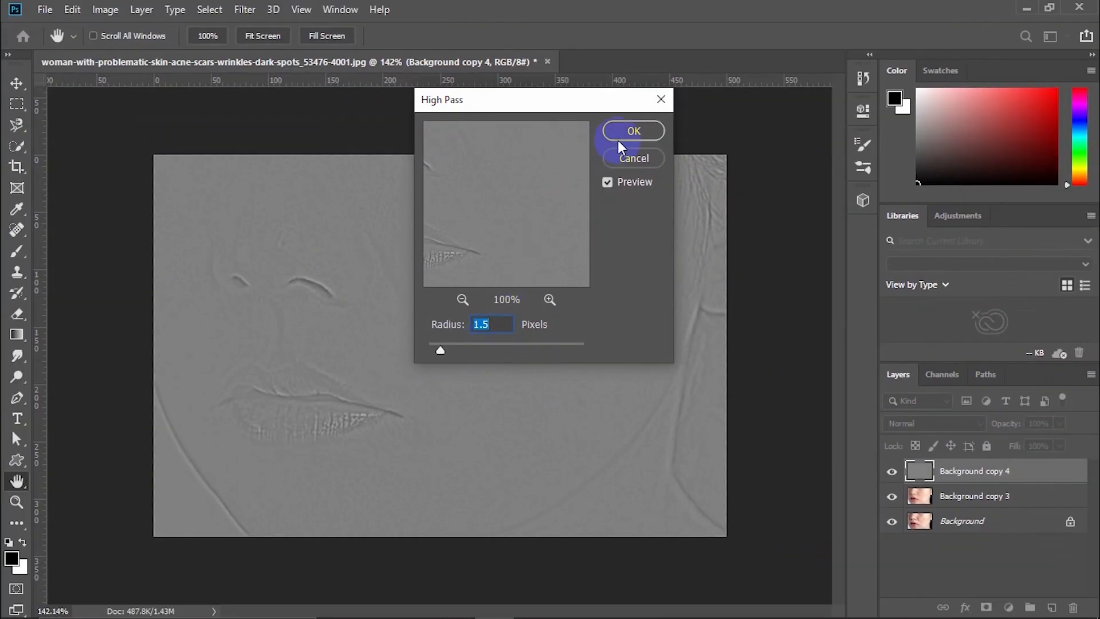
{"action": "key", "text": "b"}
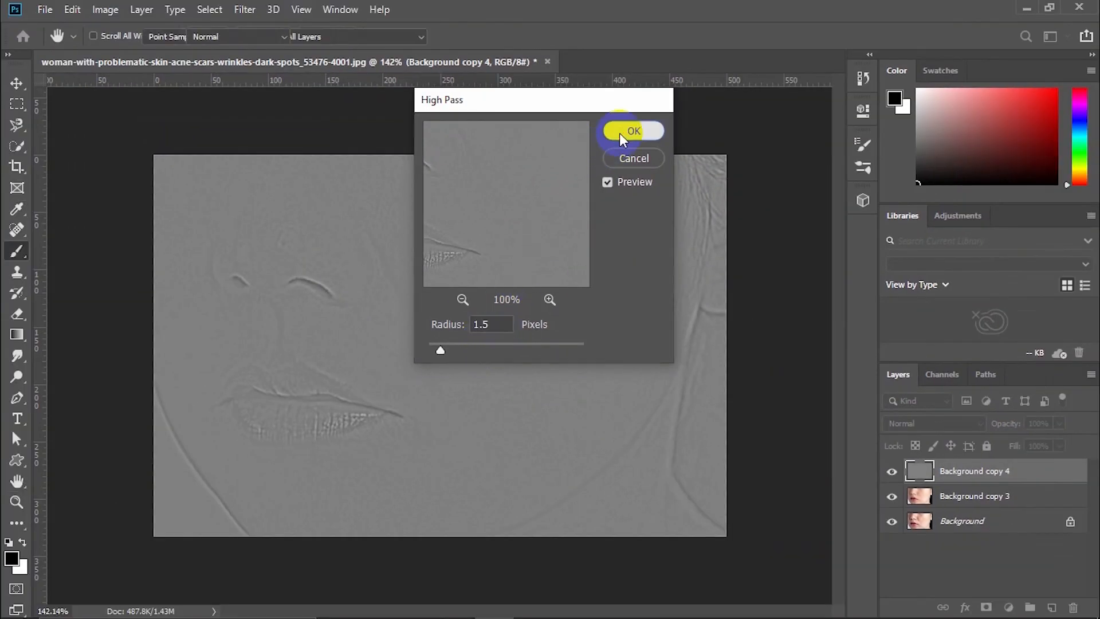
{"action": "left_click", "coordinate": [620, 133]}
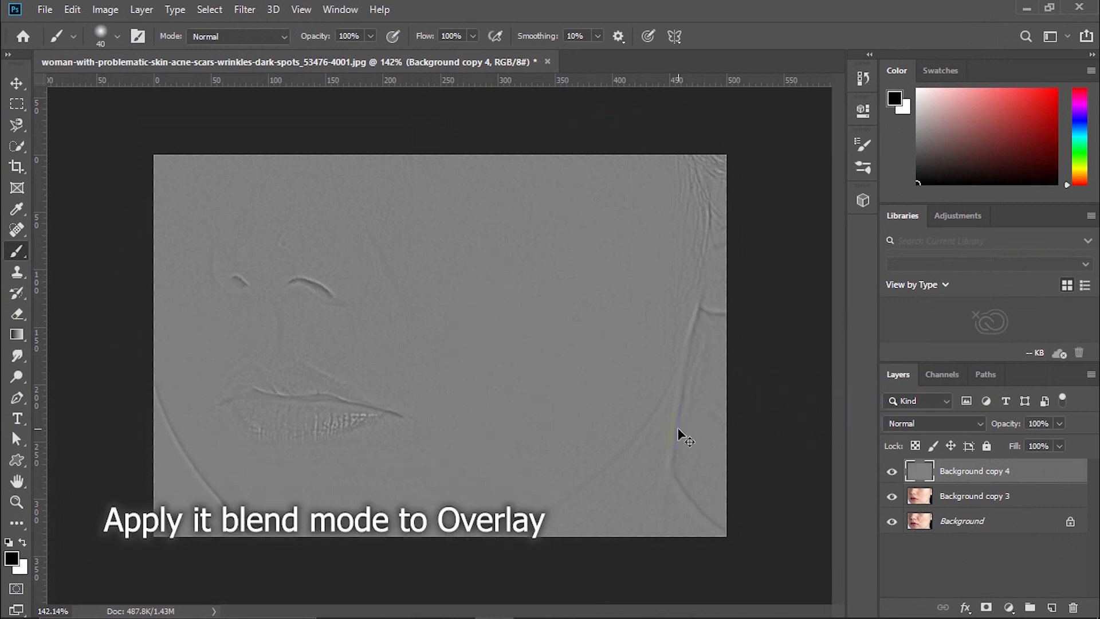
Set the blend mode of the high-pass layer to Overlay
{"action": "key", "text": "ctrl+plus"}
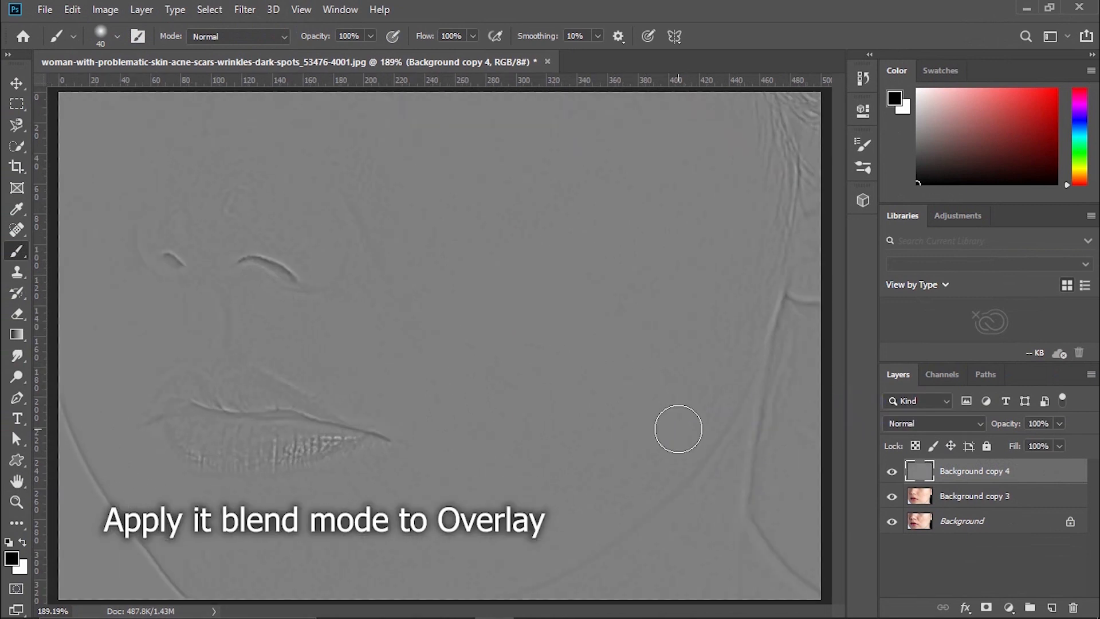
{"action": "left_click", "coordinate": [938, 426]}
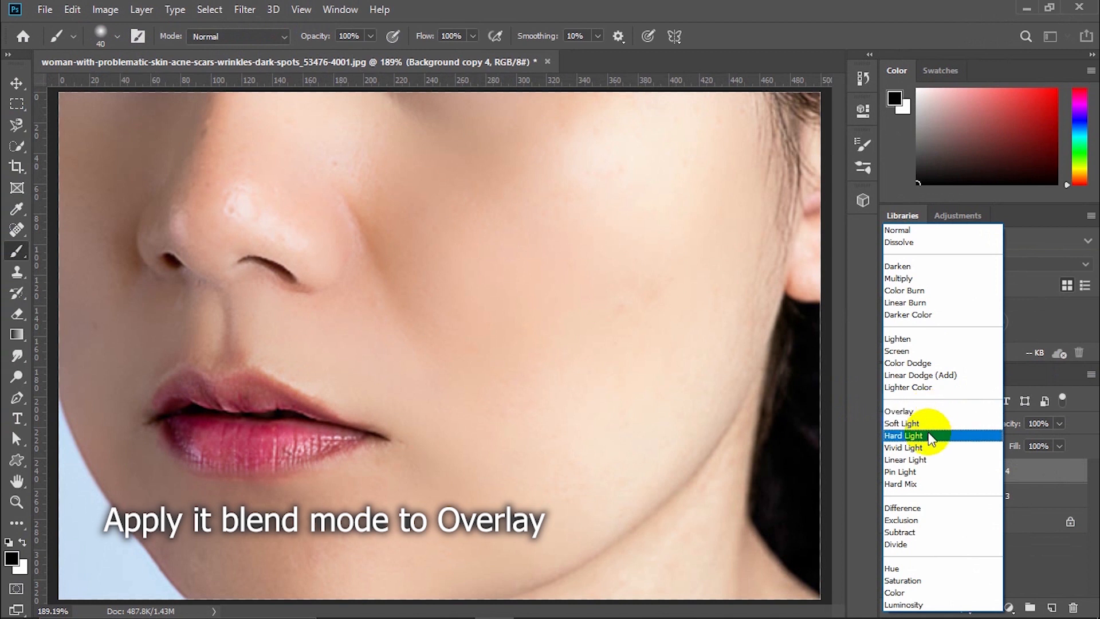
{"action": "left_click", "coordinate": [919, 417]}
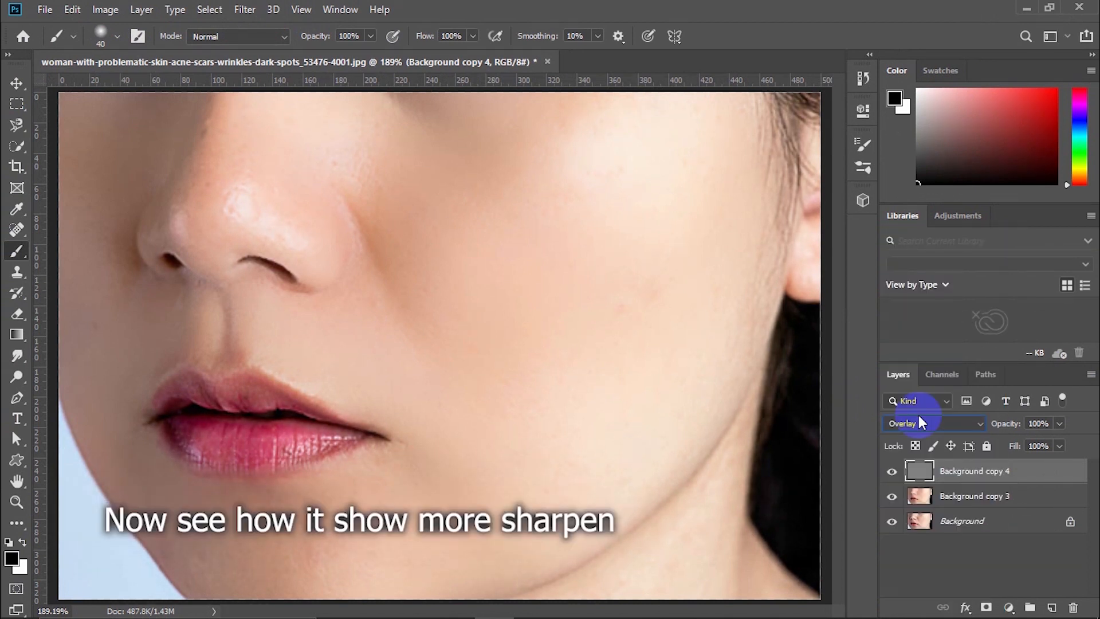
Compare the portrait with and without the high-pass sharpening by toggling the Background copy 4 layer's visibility
{"action": "left_click", "coordinate": [893, 473]}
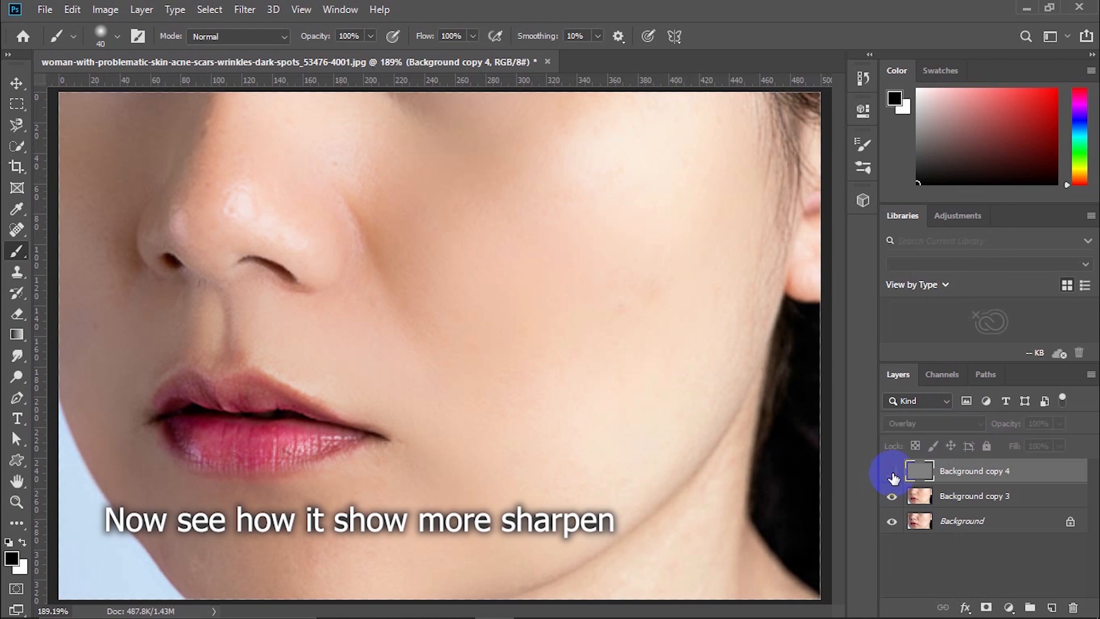
{"action": "left_click", "coordinate": [893, 474]}
{"action": "left_click", "coordinate": [892, 473]}
{"action": "left_click", "coordinate": [893, 473]}
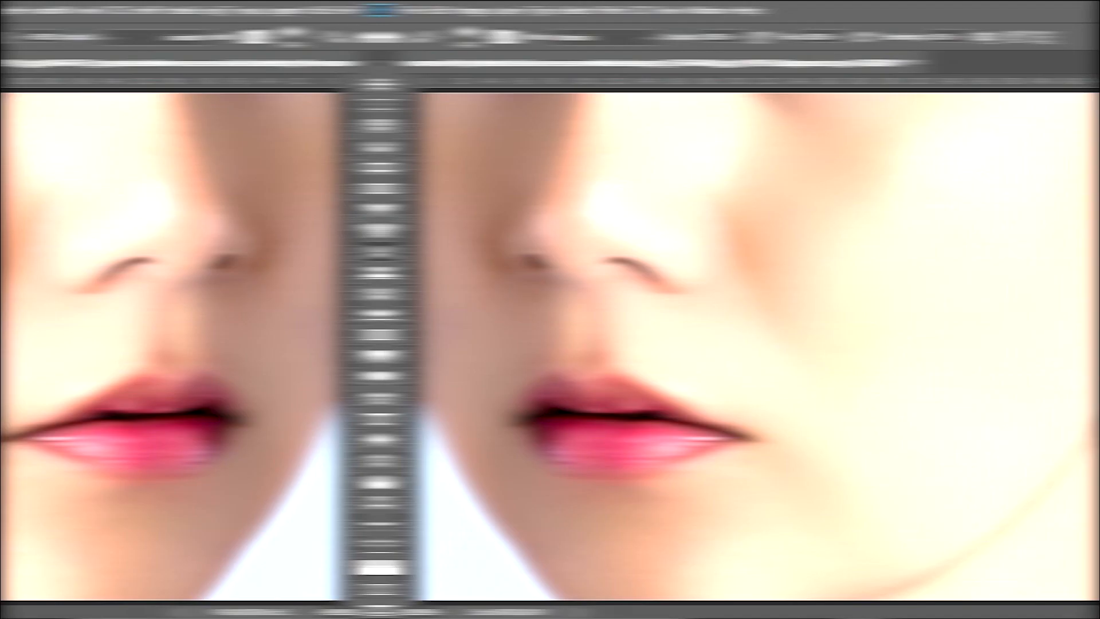